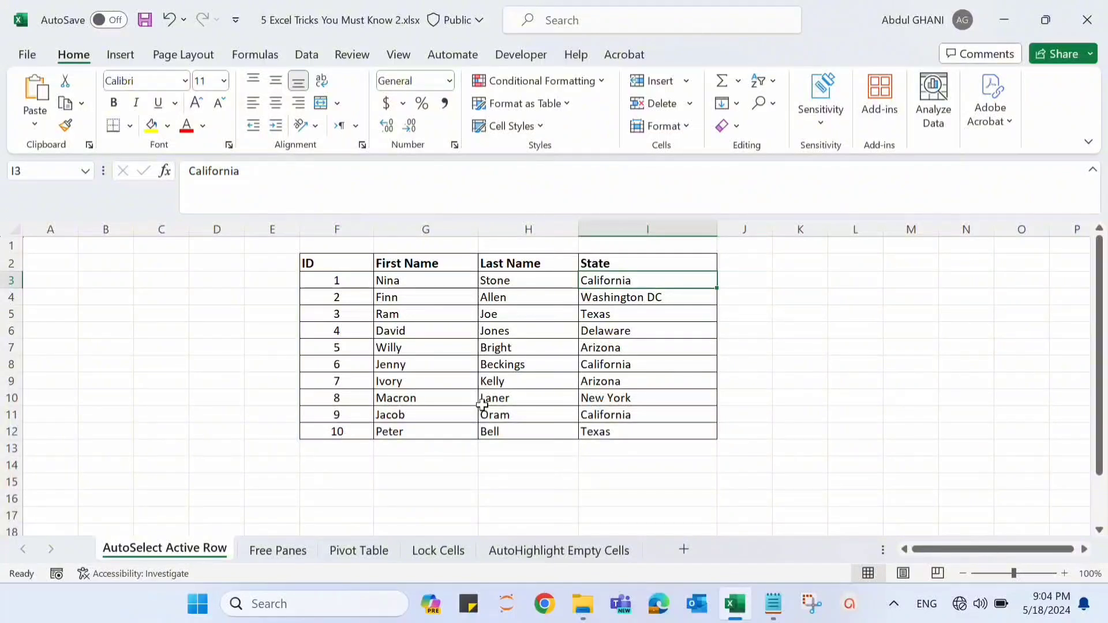
# - Select cells G5 and G8 in the First Name column and the entire rows 5 and 8 to check manual row selection
pyautogui.click(453, 315)
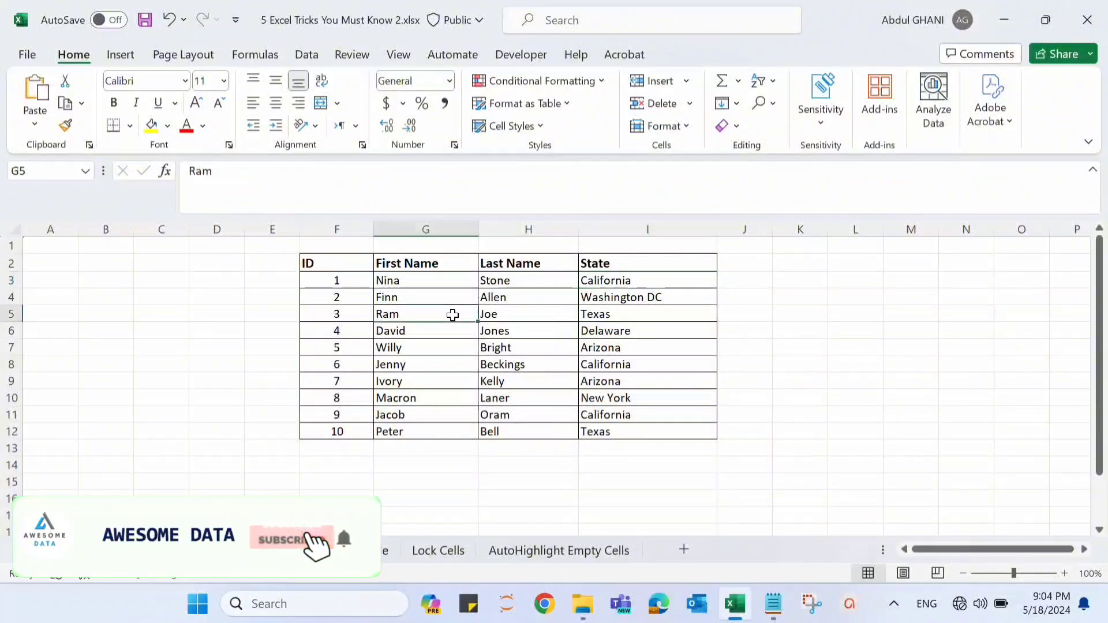
pyautogui.click(399, 365)
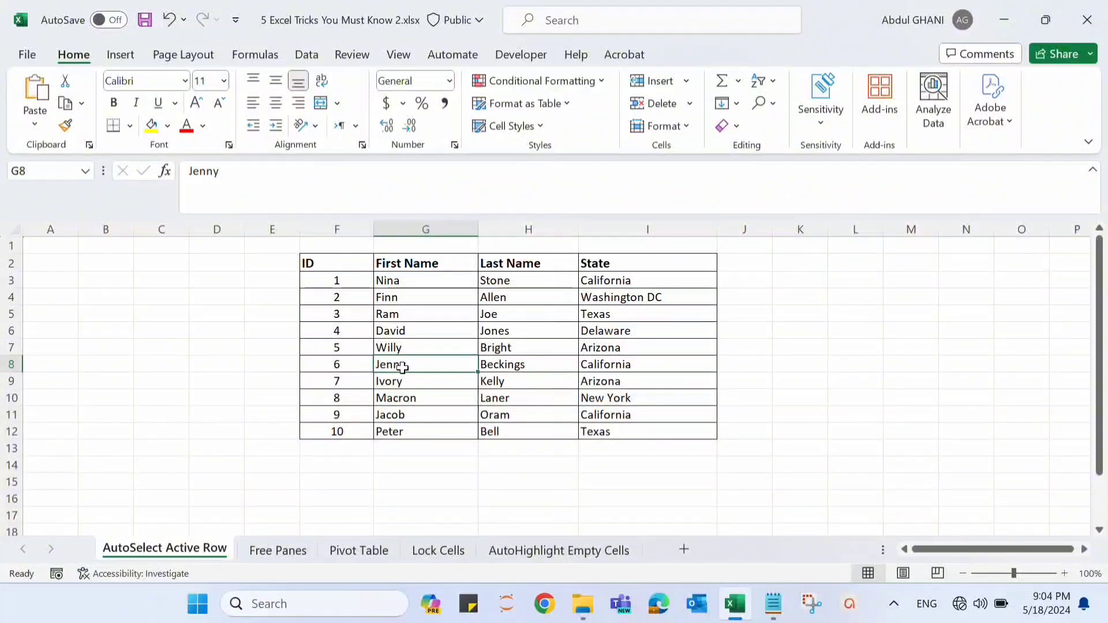
pyautogui.click(11, 364)
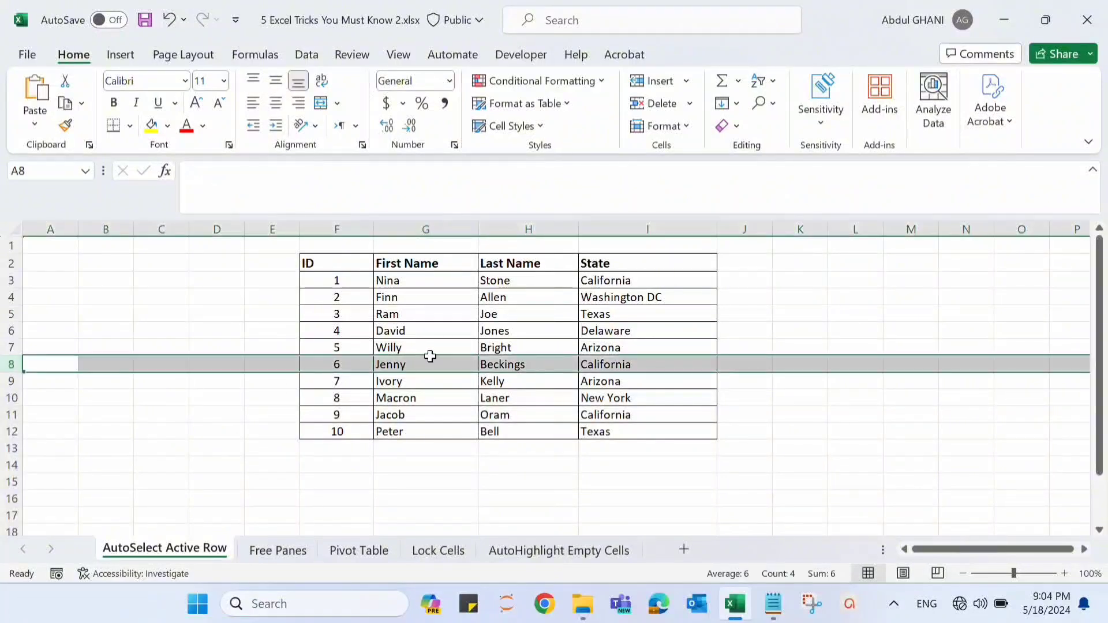
pyautogui.click(410, 316)
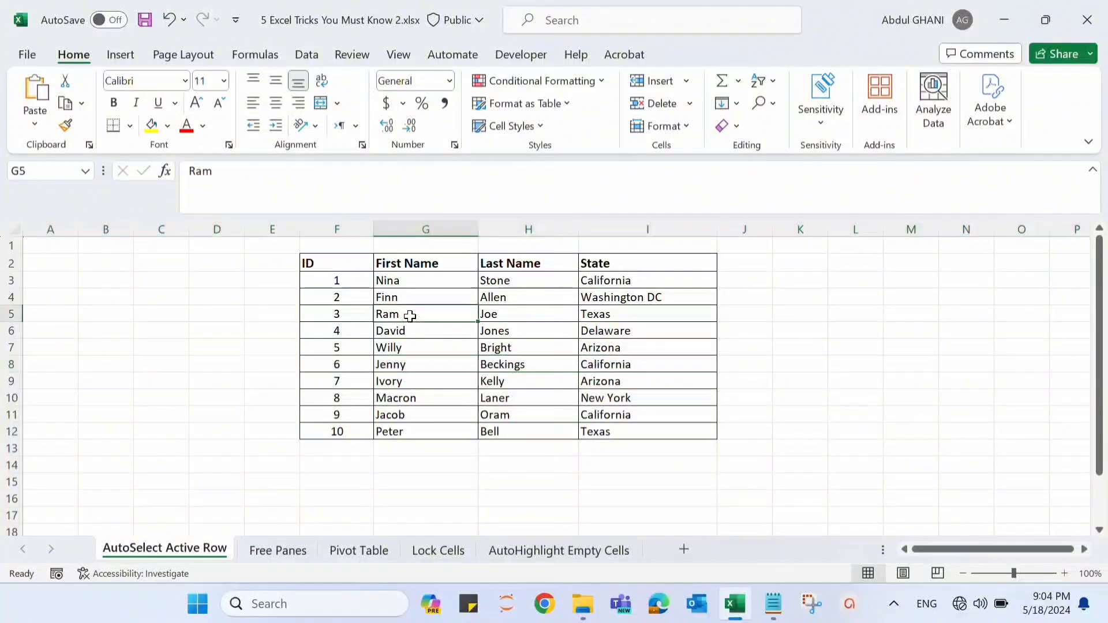
pyautogui.click(11, 314)
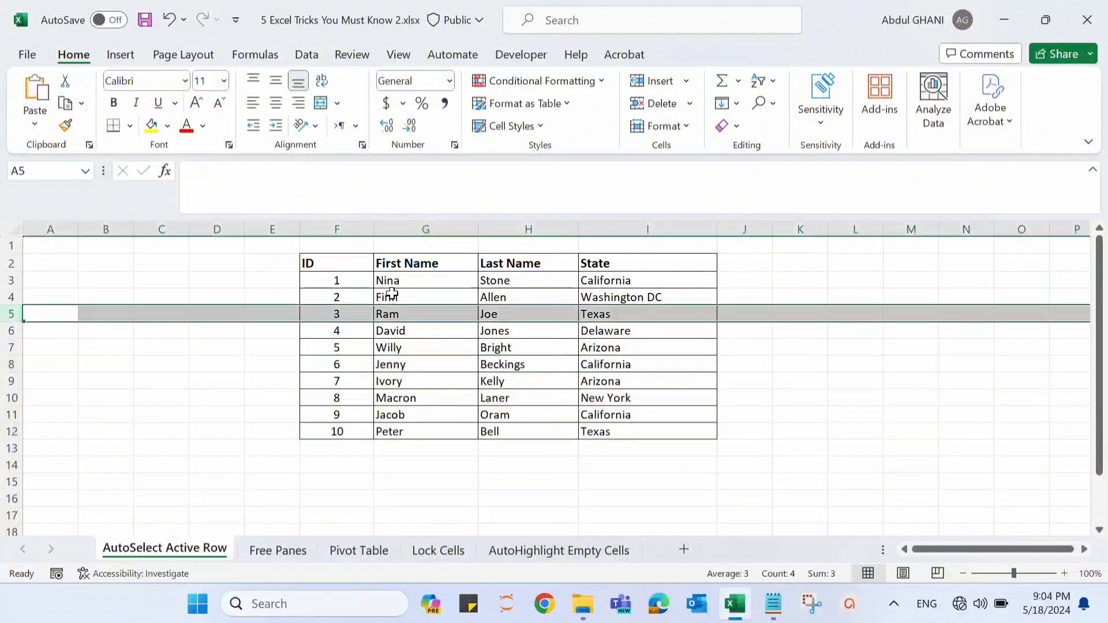
pyautogui.click(398, 364)
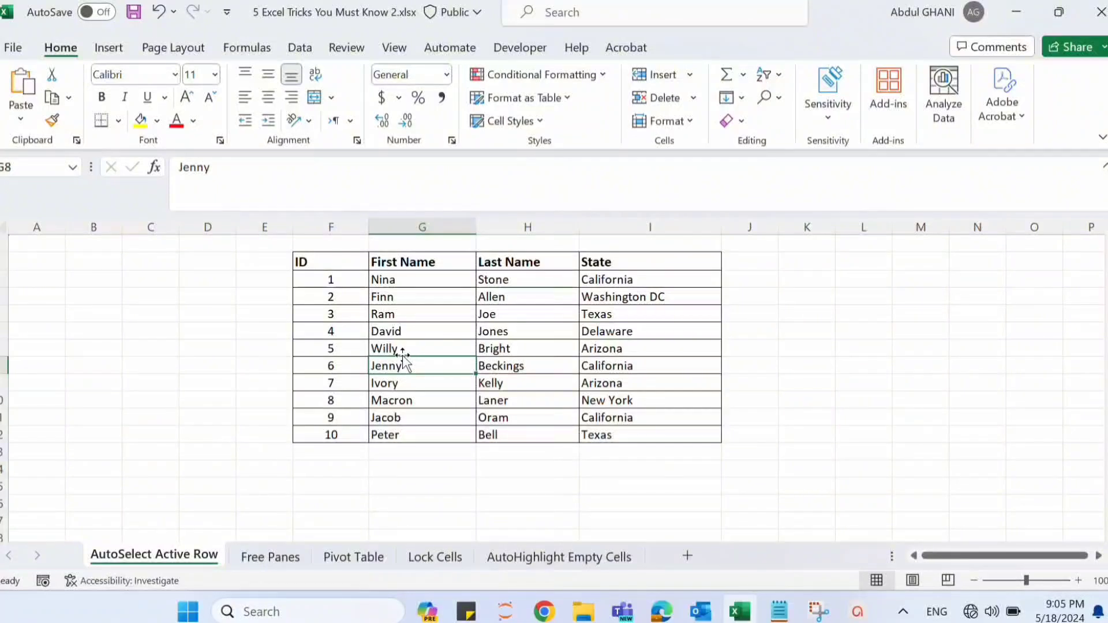
# - Start a new conditional formatting rule for the entire sheet that uses a formula to determine which cells to format
pyautogui.click(3, 229)
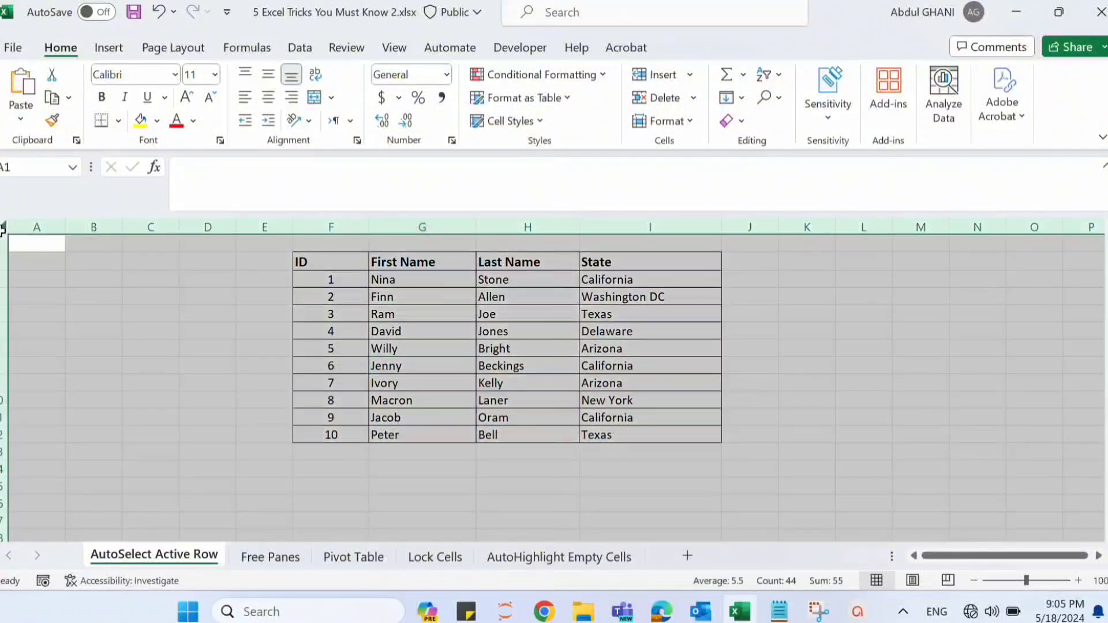
pyautogui.click(583, 84)
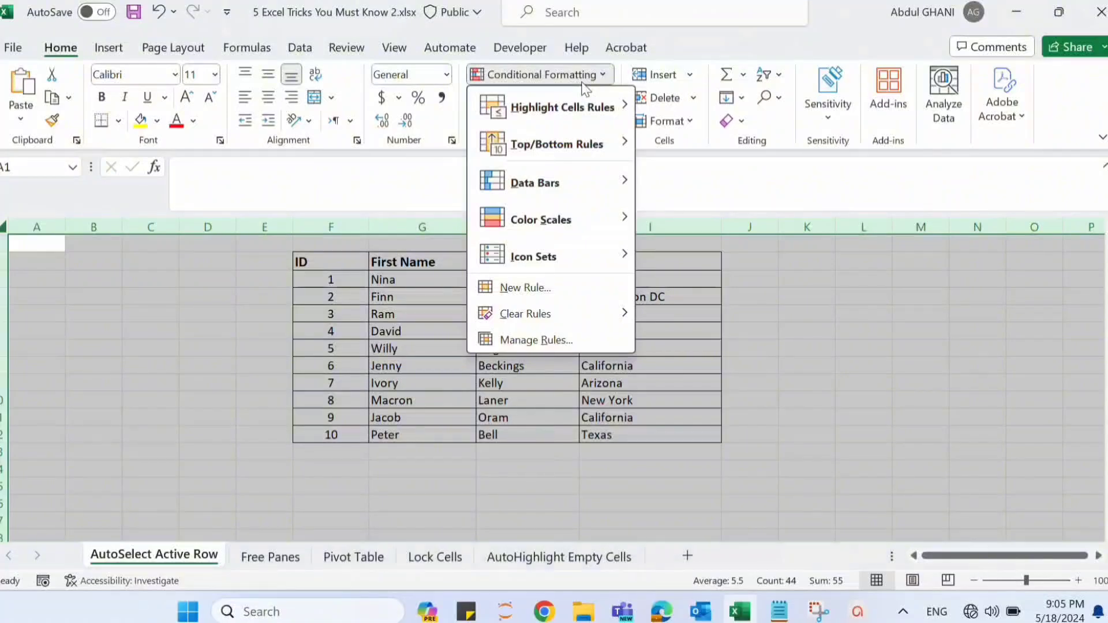
pyautogui.moveTo(563, 108)
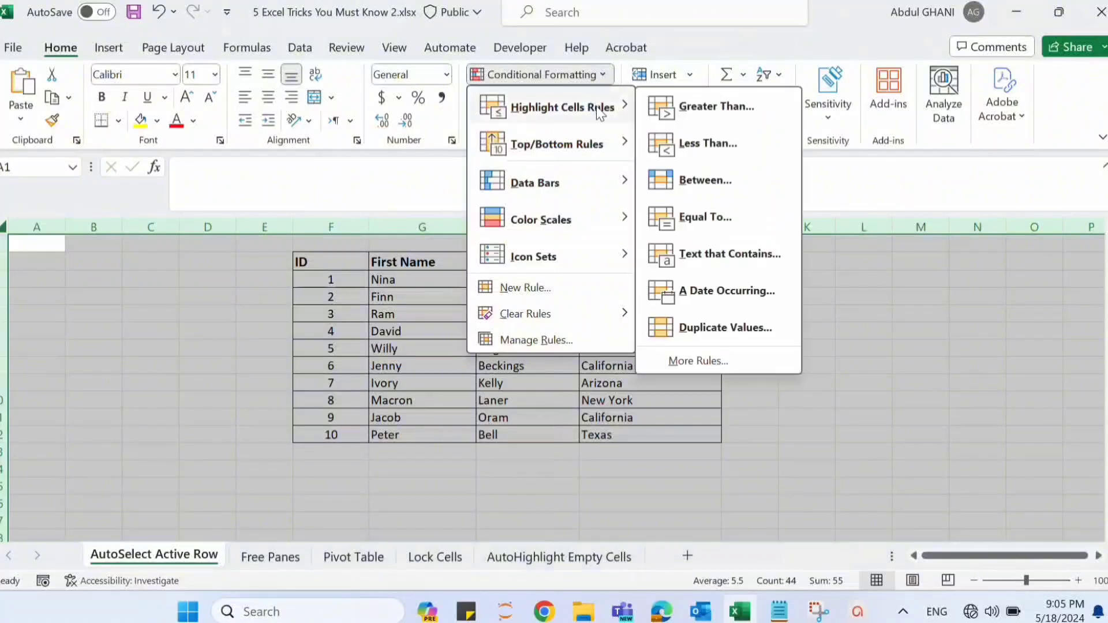
pyautogui.click(725, 359)
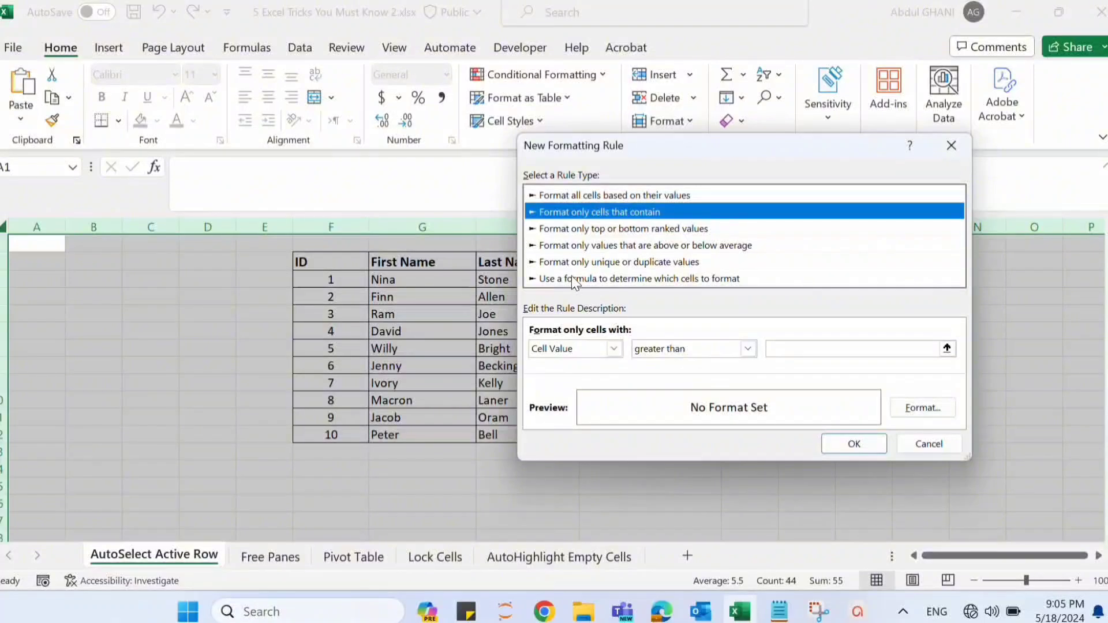
pyautogui.click(571, 278)
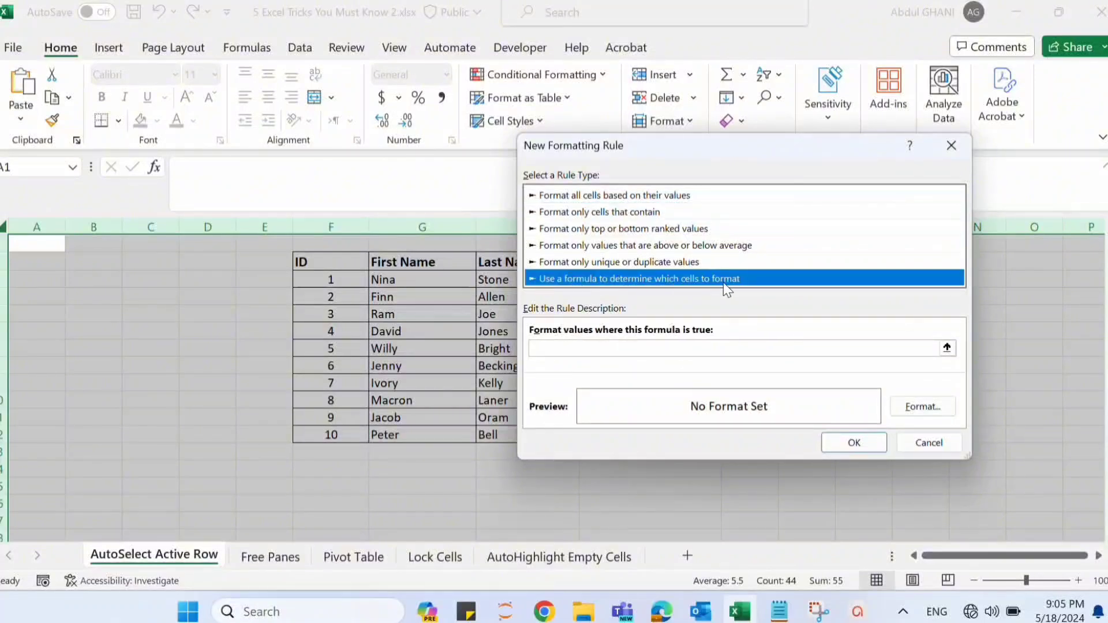
# - Enter =row()=cell("row") as the formula of the new formatting rule
pyautogui.click(582, 349)
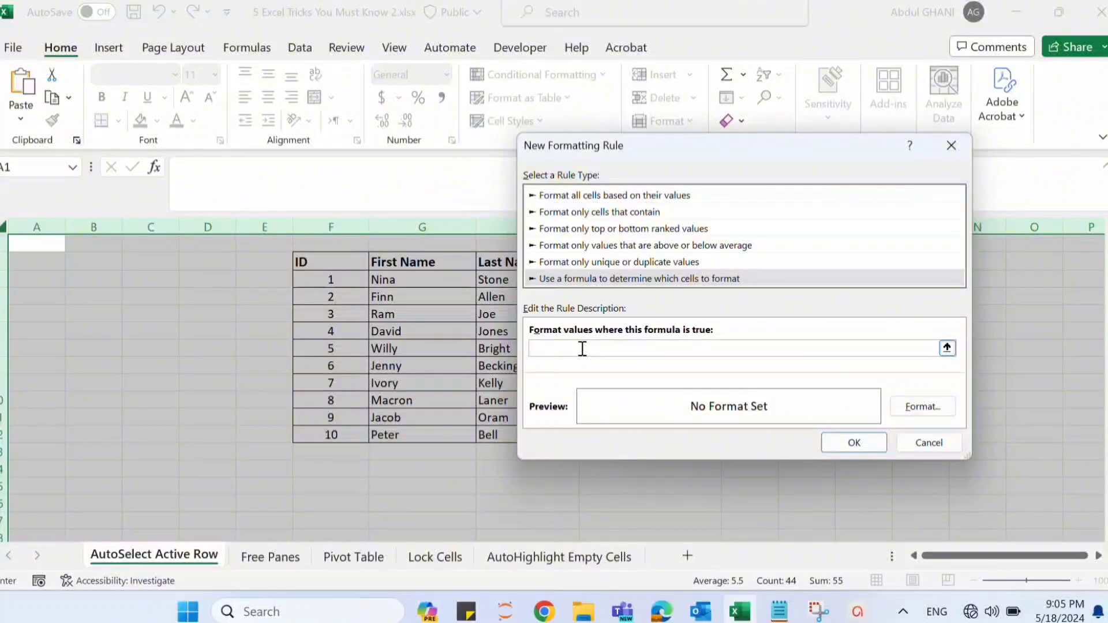
pyautogui.write('=')
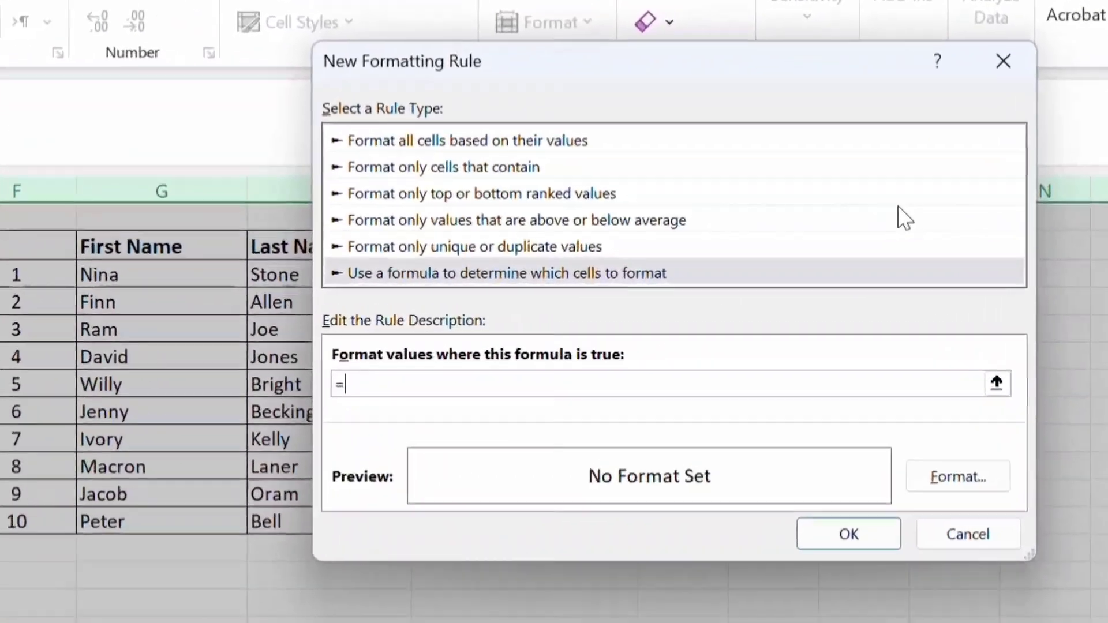
pyautogui.write('row')
pyautogui.write('()')
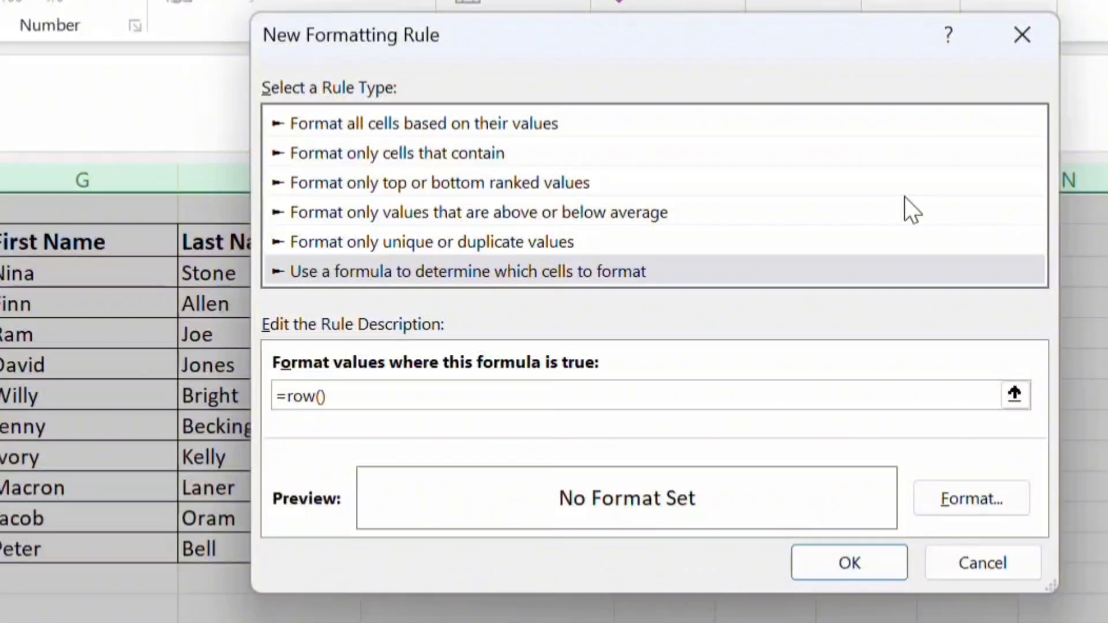
pyautogui.write('=cell("row')
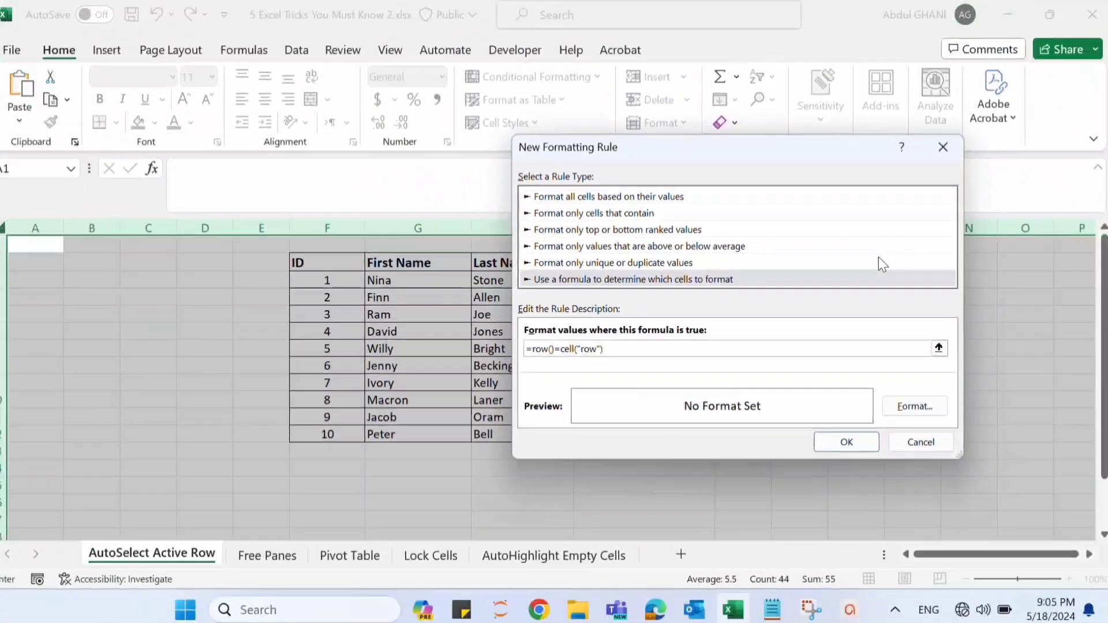
# - Set the rule's format to a dark blue background fill
pyautogui.click(919, 410)
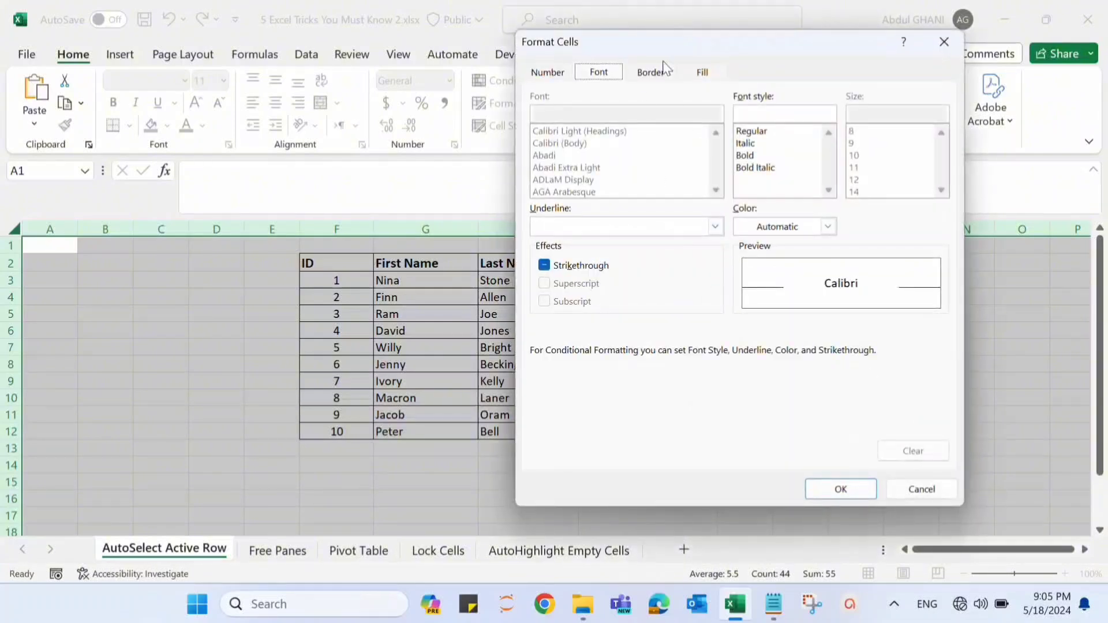
pyautogui.click(701, 73)
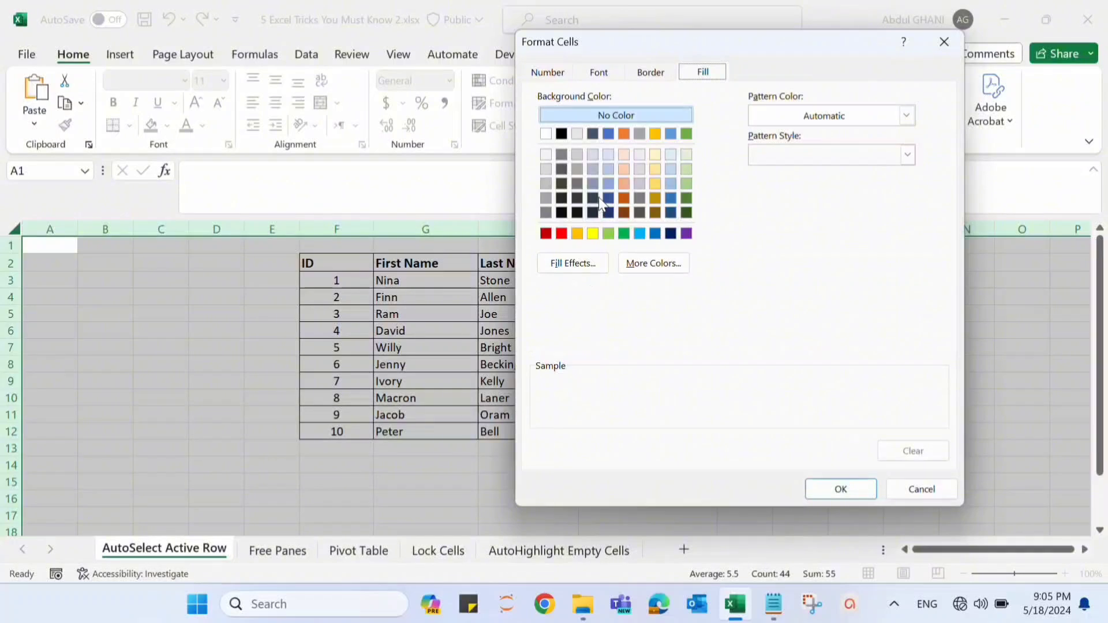
pyautogui.click(604, 198)
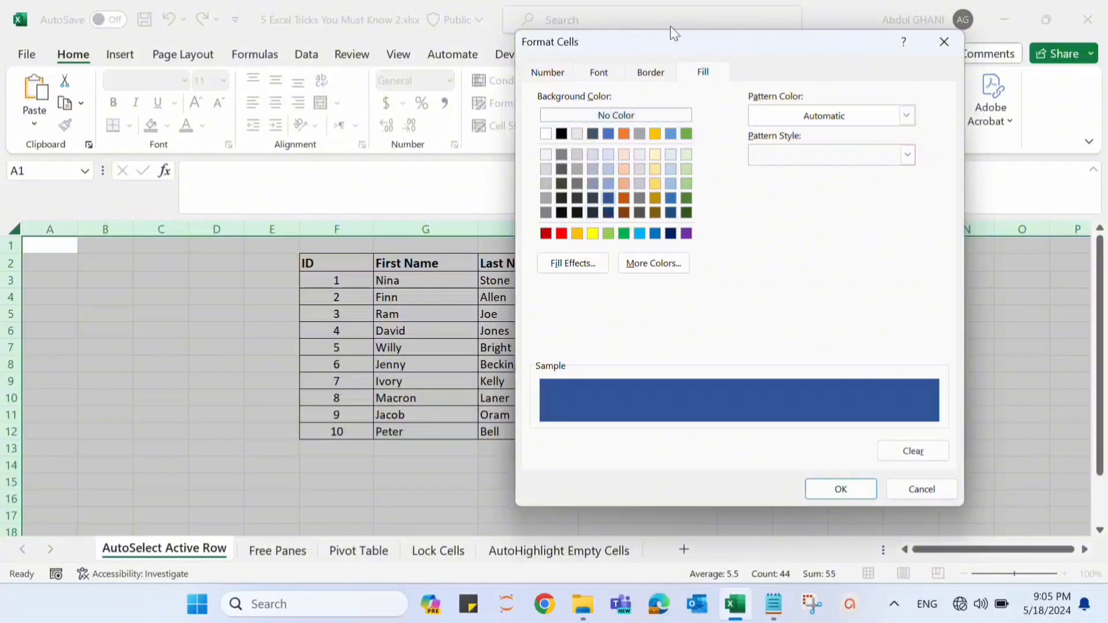
# - Set the rule's font to white and bold, and apply the finished rule to the sheet
pyautogui.click(614, 70)
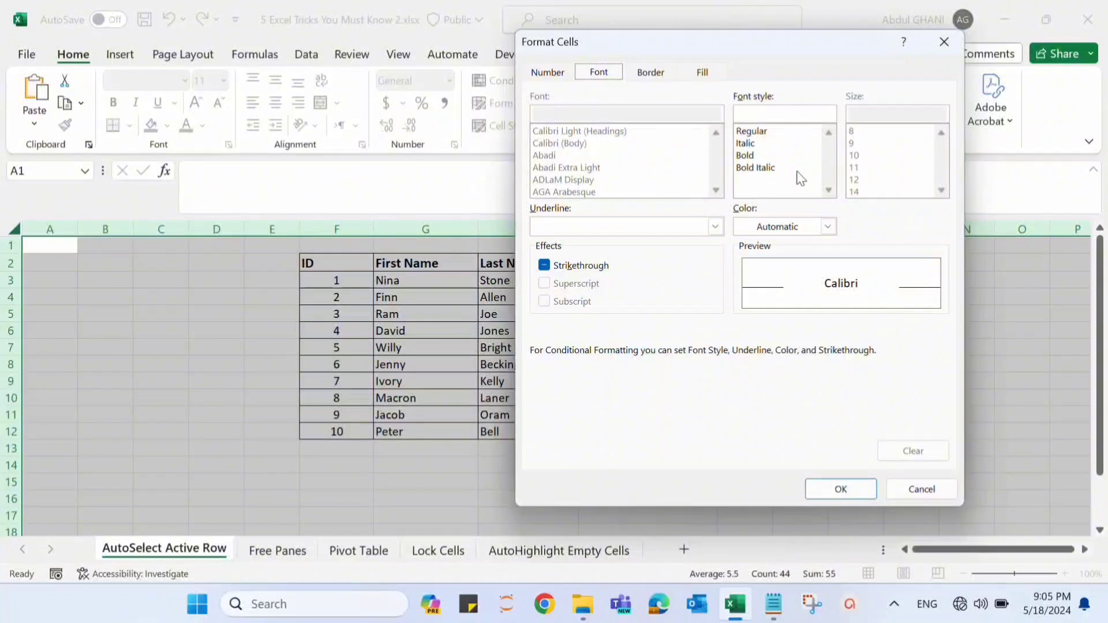
pyautogui.click(765, 227)
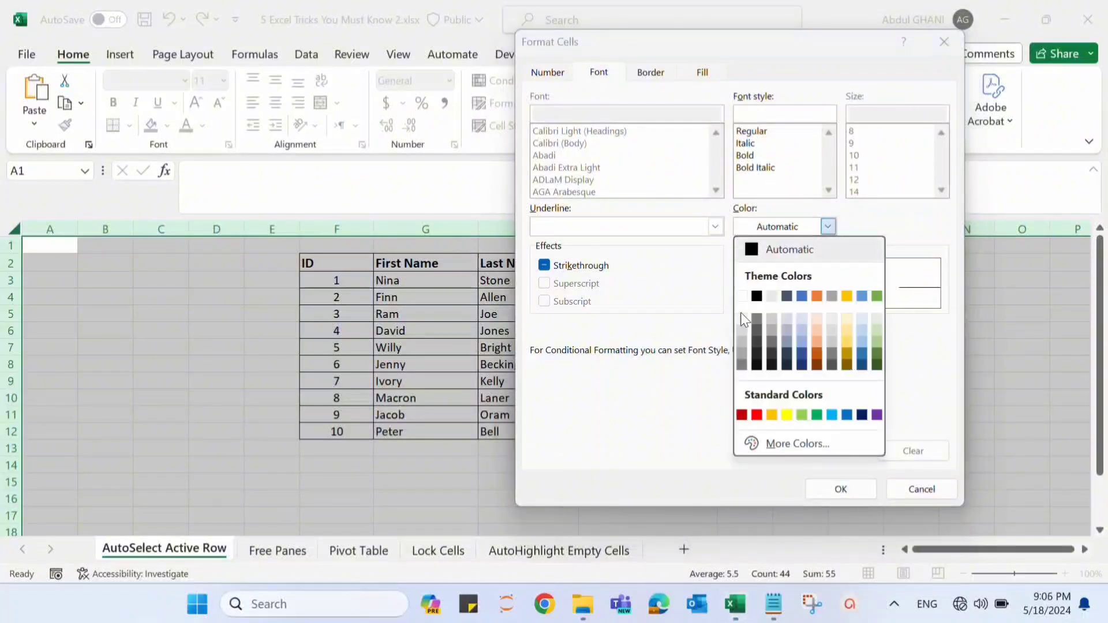
pyautogui.click(742, 296)
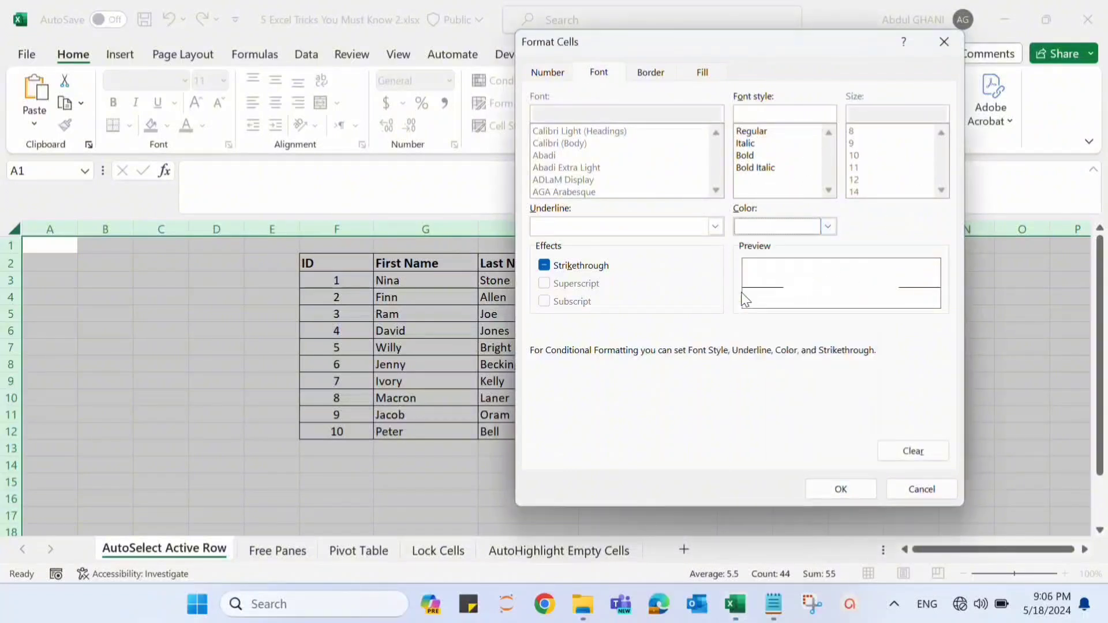
pyautogui.click(750, 156)
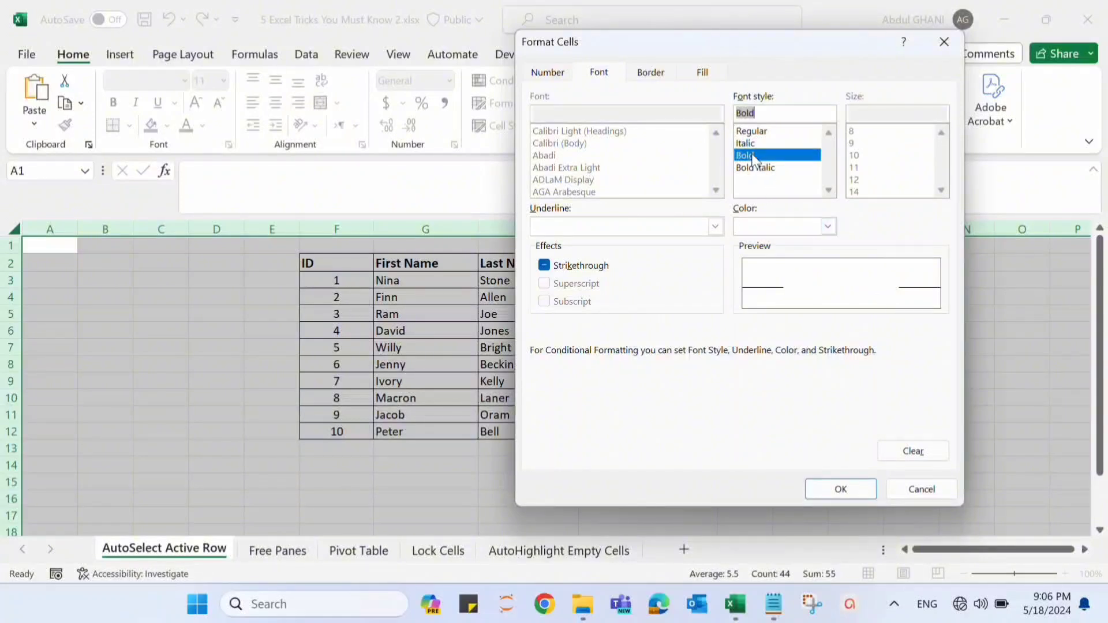
pyautogui.click(840, 489)
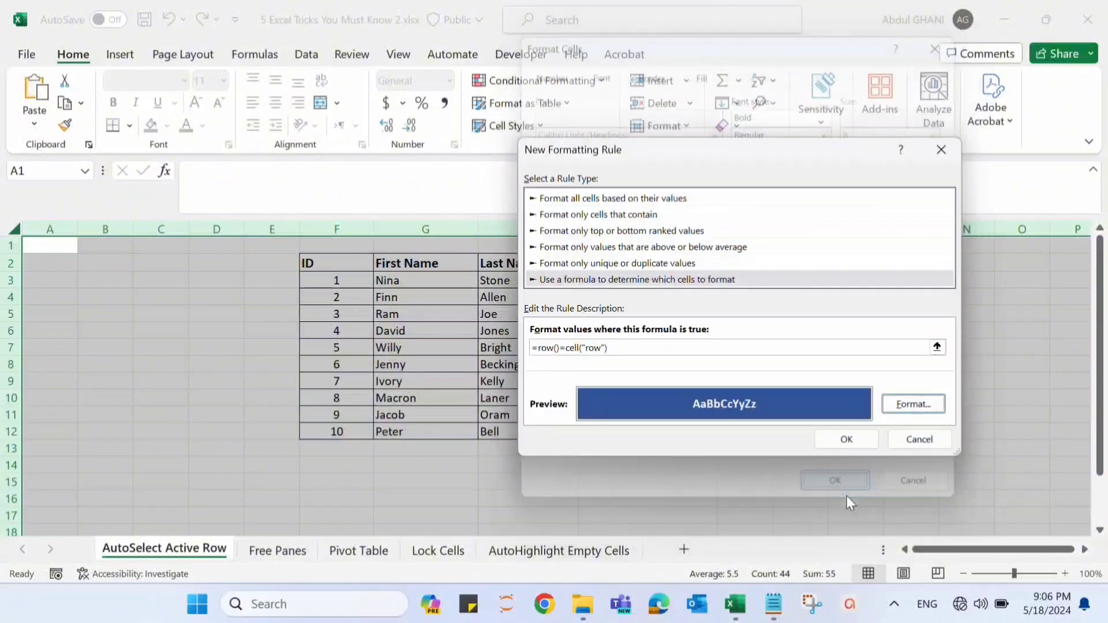
pyautogui.click(843, 438)
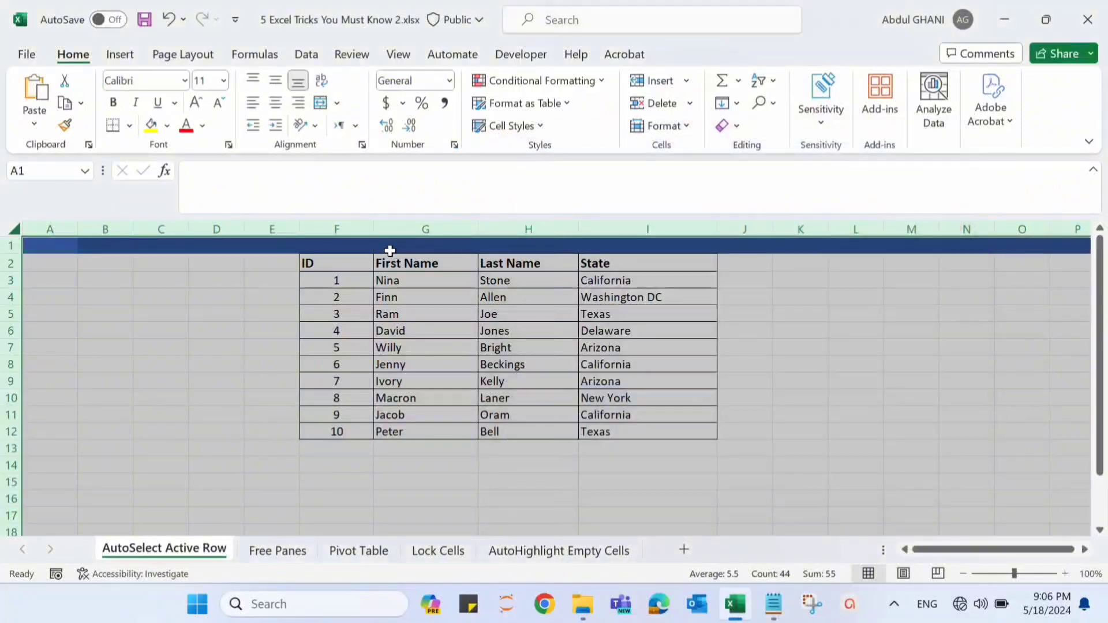
# - Select cells G1 and G7 to test the row highlighting
pyautogui.click(459, 248)
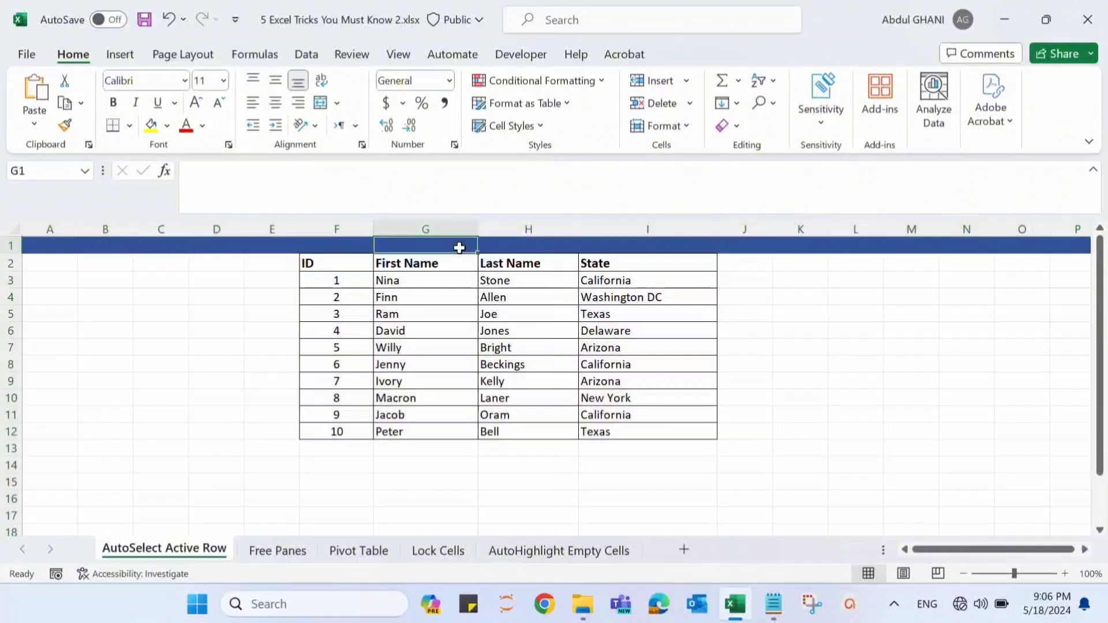
pyautogui.click(401, 345)
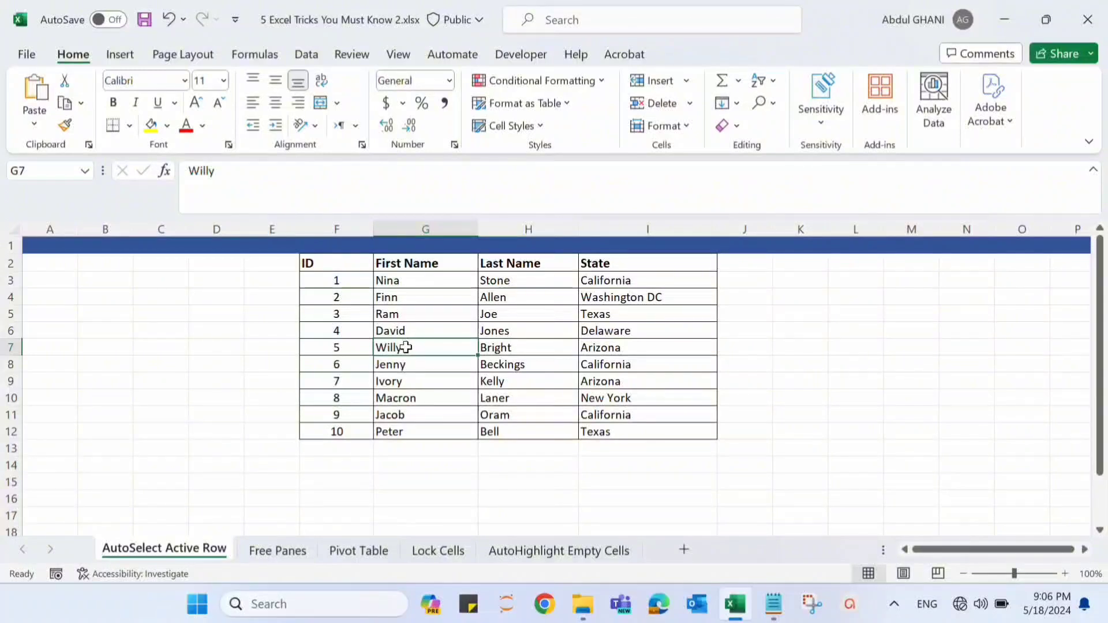
# - Open the code of the AutoSelect Active Row sheet and create a Worksheet SelectionChange procedure
pyautogui.rightClick(178, 554)
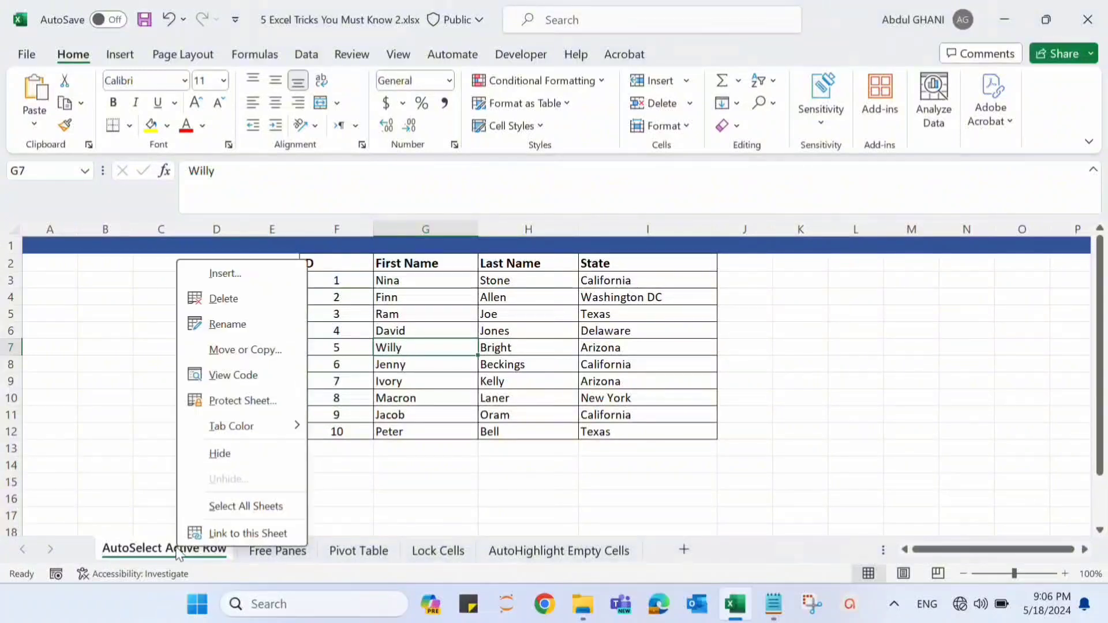
pyautogui.click(258, 375)
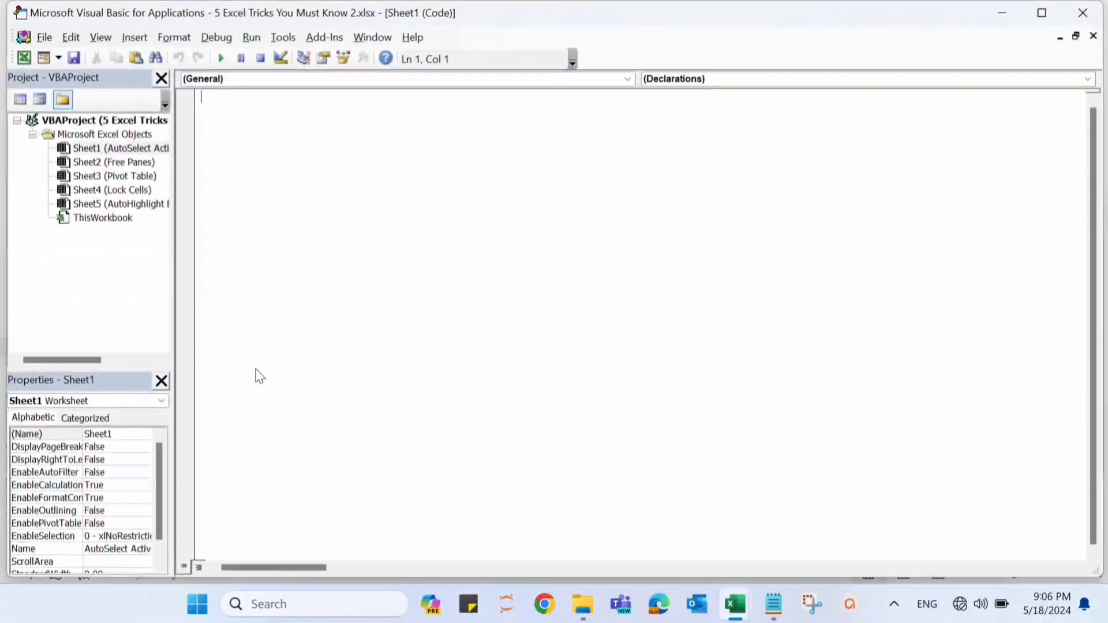
pyautogui.click(626, 78)
pyautogui.click(596, 103)
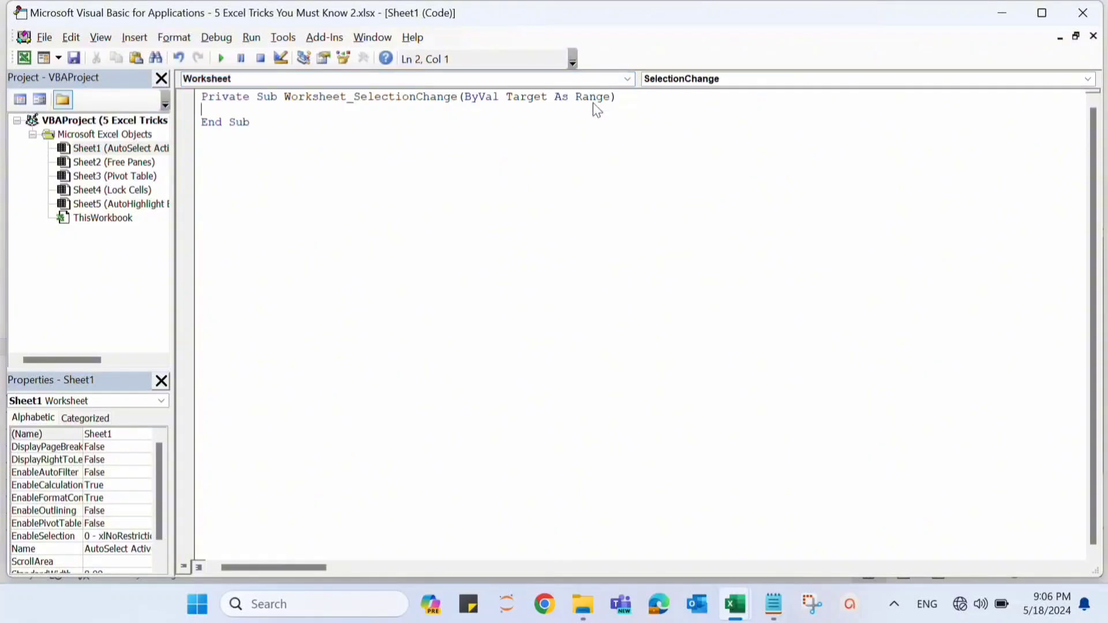
# - Add the statement Target.Calculate inside the Worksheet_SelectionChange procedure
pyautogui.write('T')
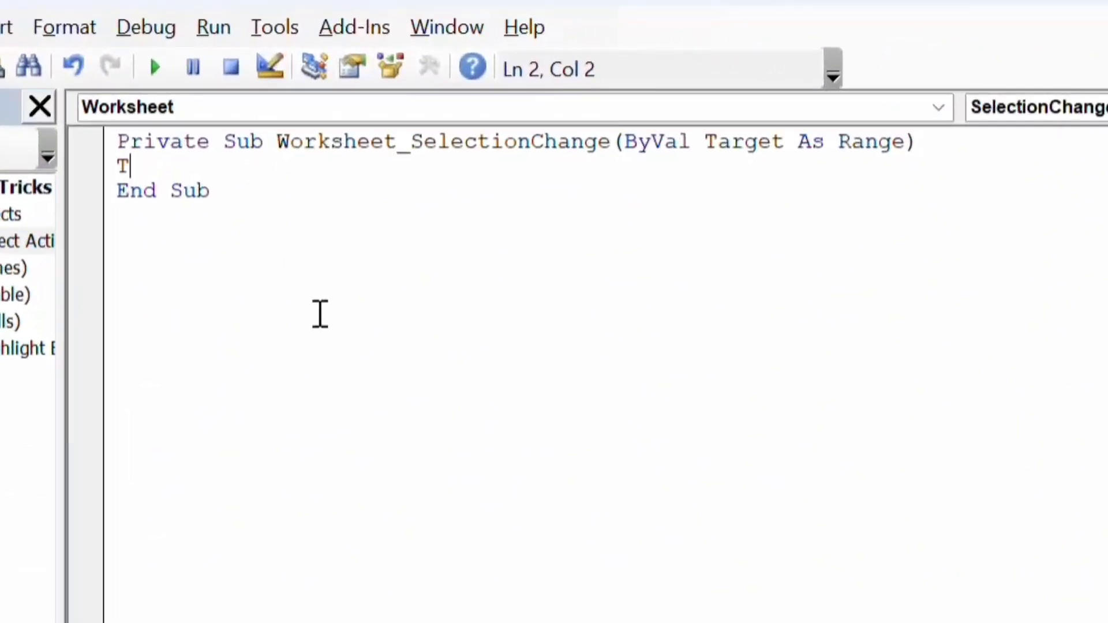
pyautogui.write('arg')
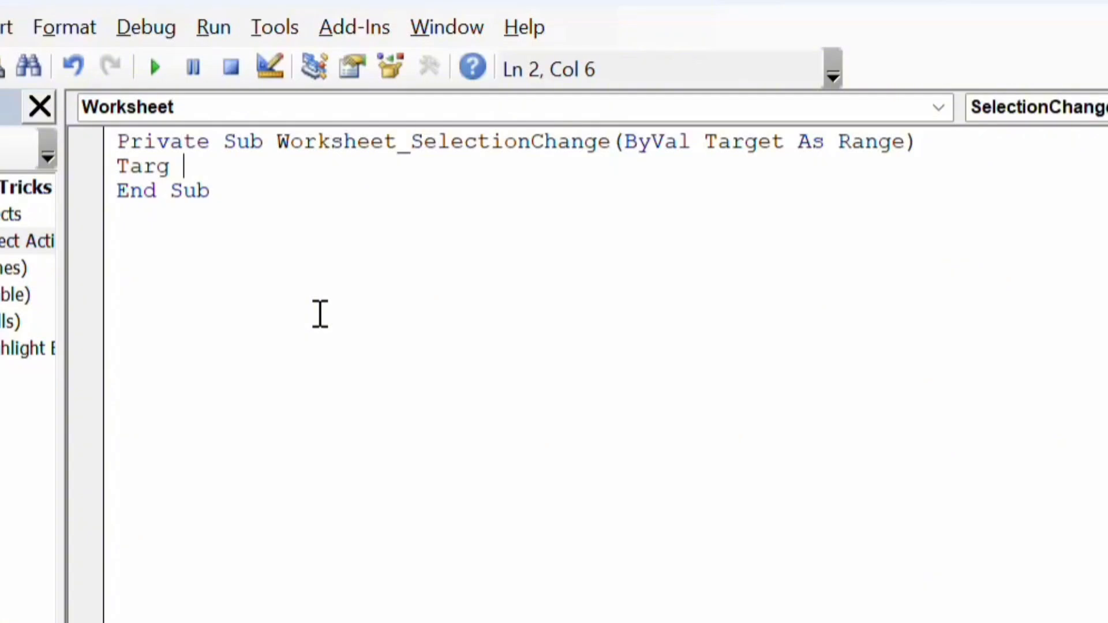
pyautogui.press('BackSpace')
pyautogui.write('et.cal')
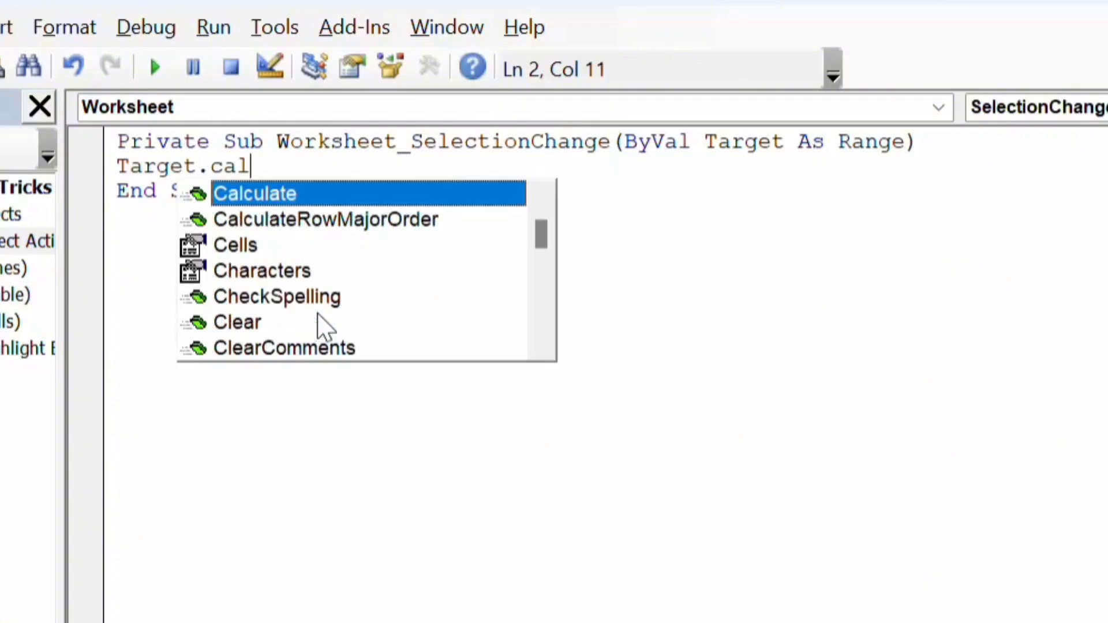
pyautogui.press('Tab')
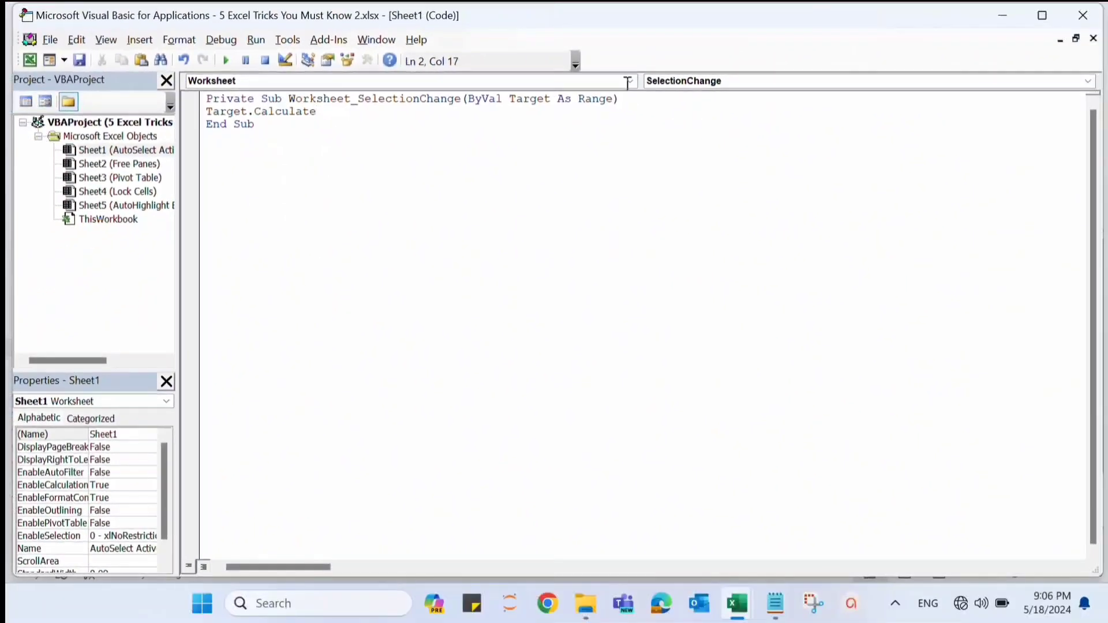
# - Close the code editor and select cell G6 to test the automatic highlighting of the active row
pyautogui.click(1083, 15)
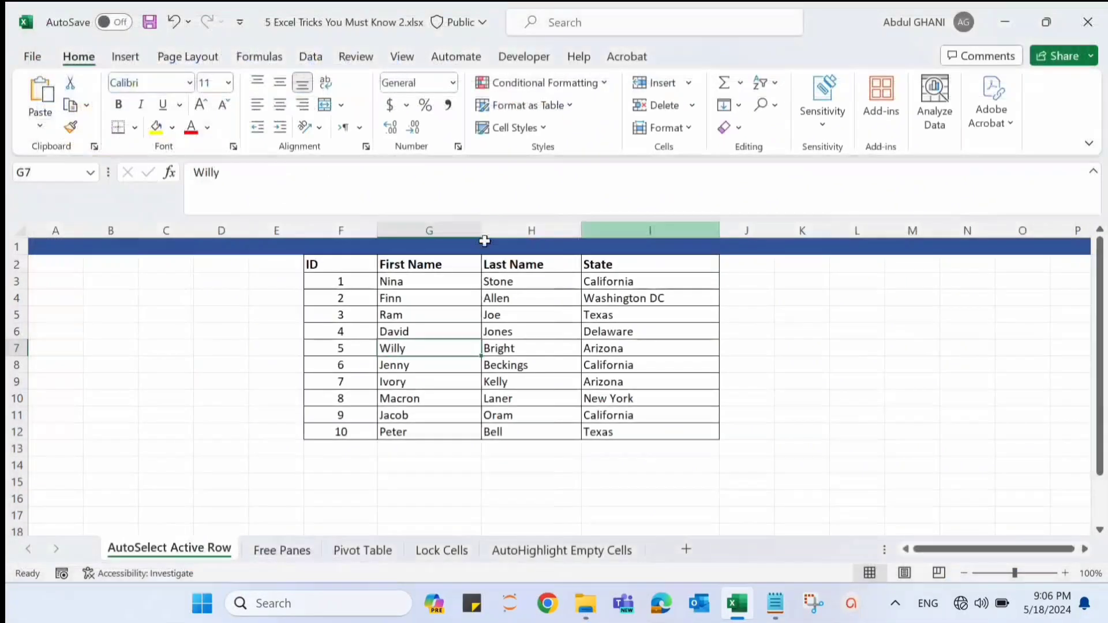
pyautogui.click(430, 330)
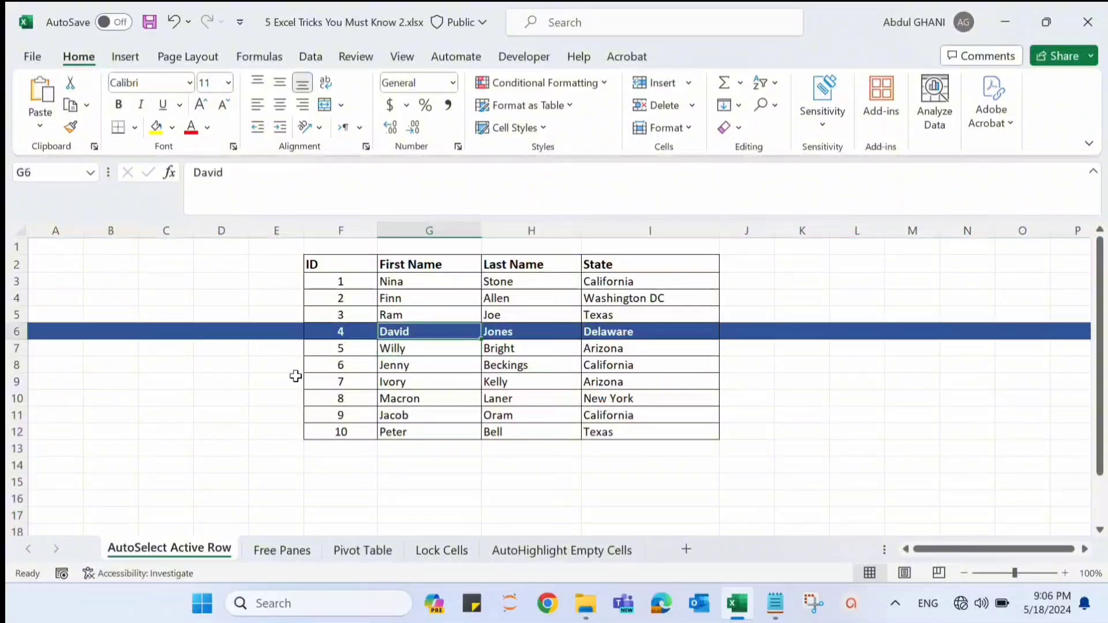
# - Select cells G10 and G3 to test the automatic highlighting of the active row
pyautogui.click(441, 399)
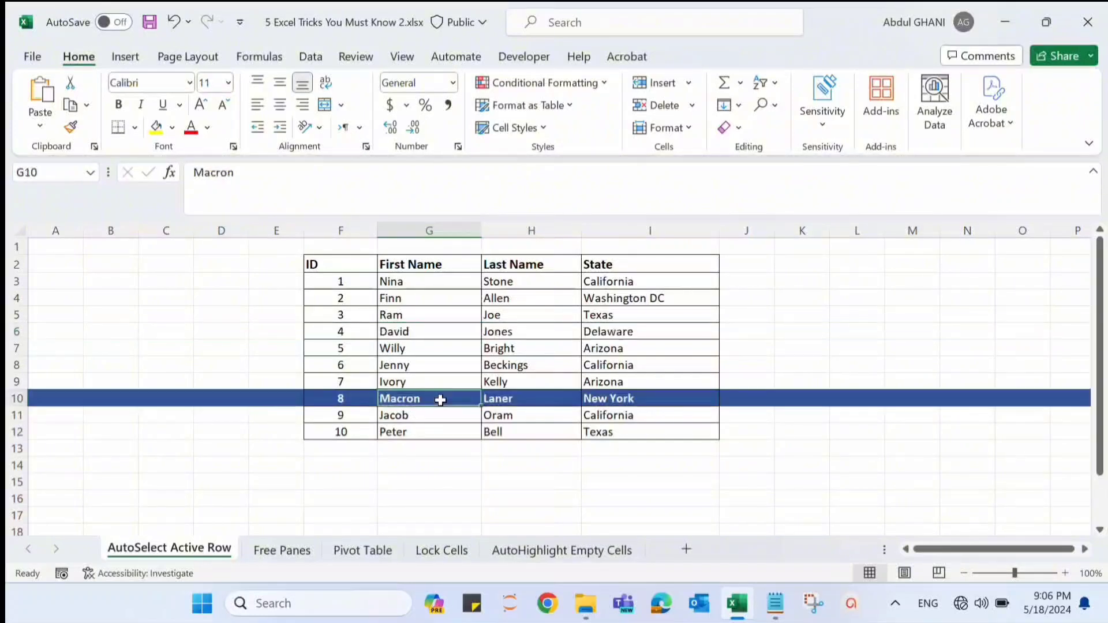
pyautogui.click(428, 280)
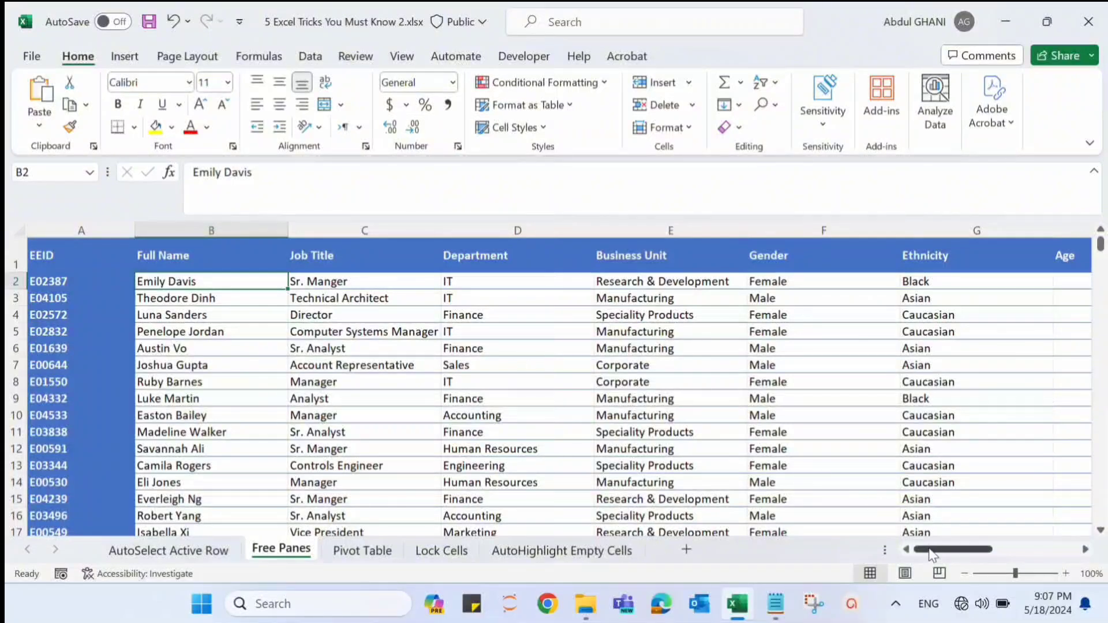
# - Examine the data on the Free Panes sheet, selecting column A and header row 1 as the areas that should stay in view
pyautogui.moveTo(930, 551)
pyautogui.mouseDown()
pyautogui.moveTo(1050, 554)
pyautogui.moveTo(952, 553)
pyautogui.mouseUp()
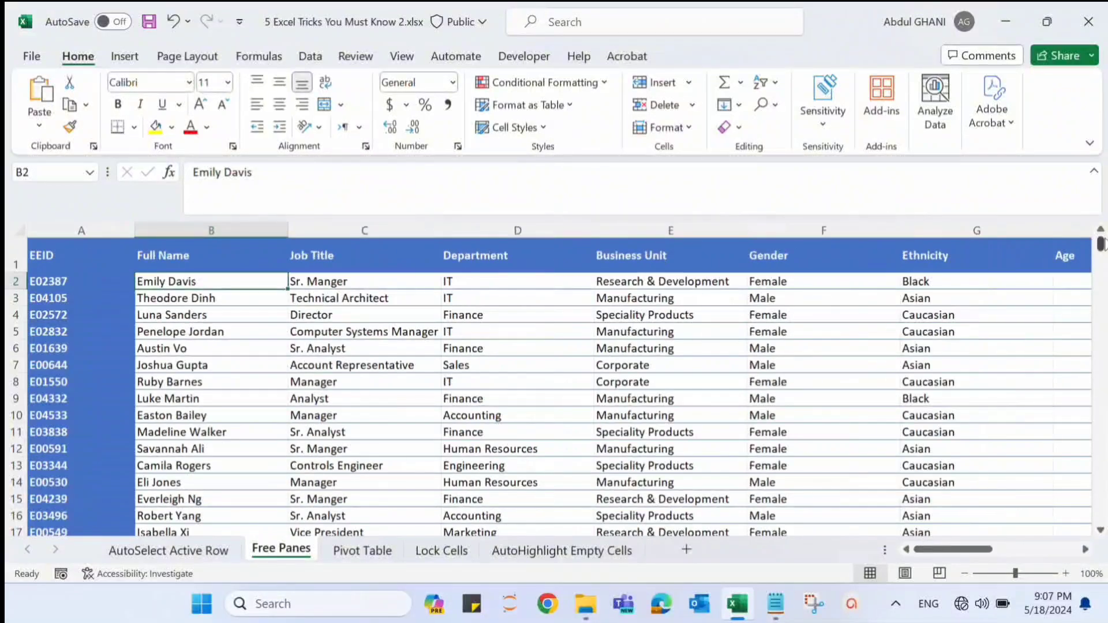
pyautogui.moveTo(1101, 243)
pyautogui.mouseDown()
pyautogui.moveTo(1101, 265)
pyautogui.moveTo(1101, 243)
pyautogui.mouseUp()
pyautogui.click(63, 232)
pyautogui.click(13, 260)
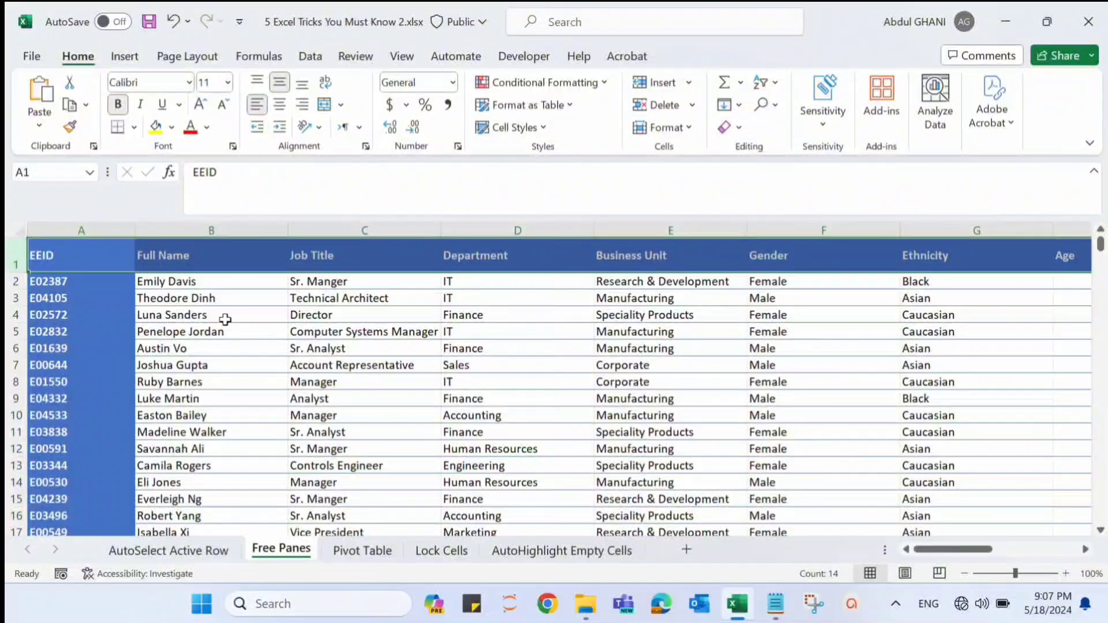
pyautogui.click(333, 333)
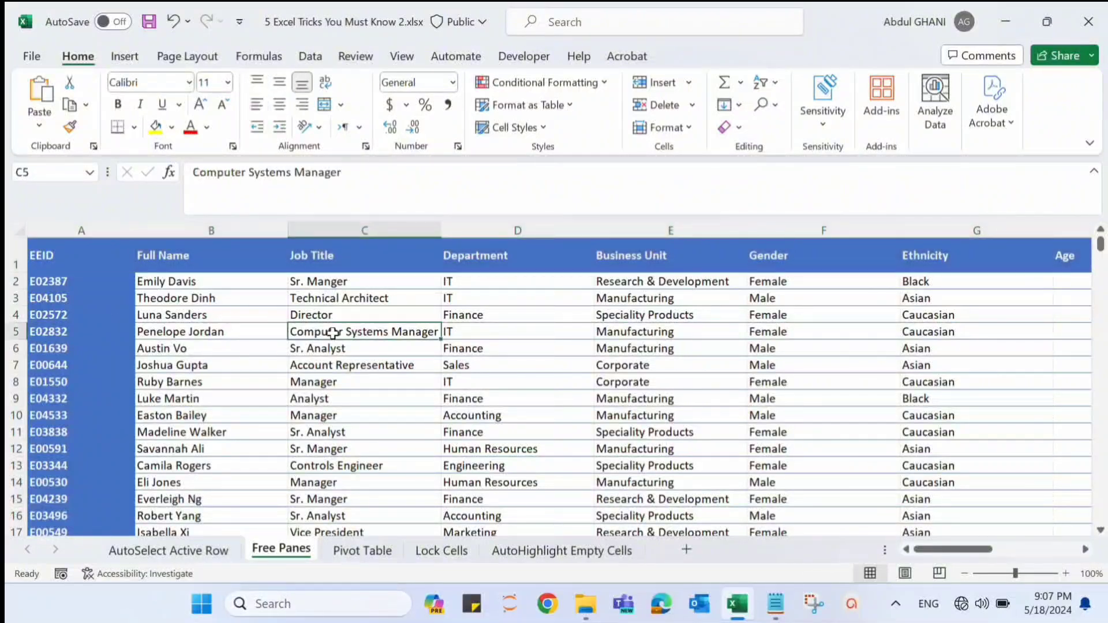
pyautogui.click(174, 282)
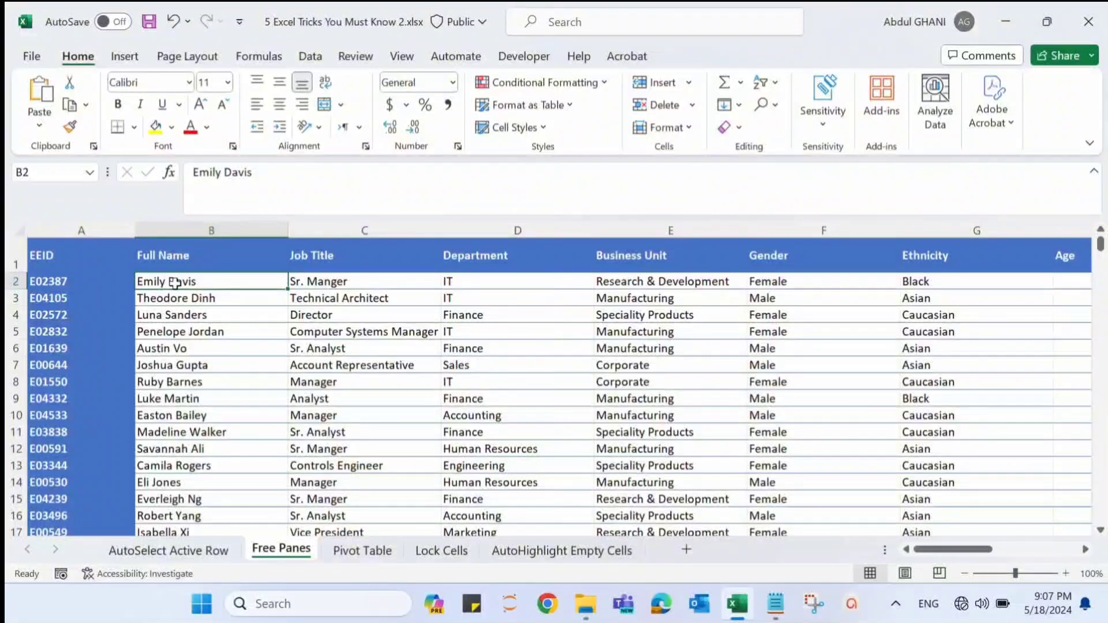
pyautogui.click(70, 225)
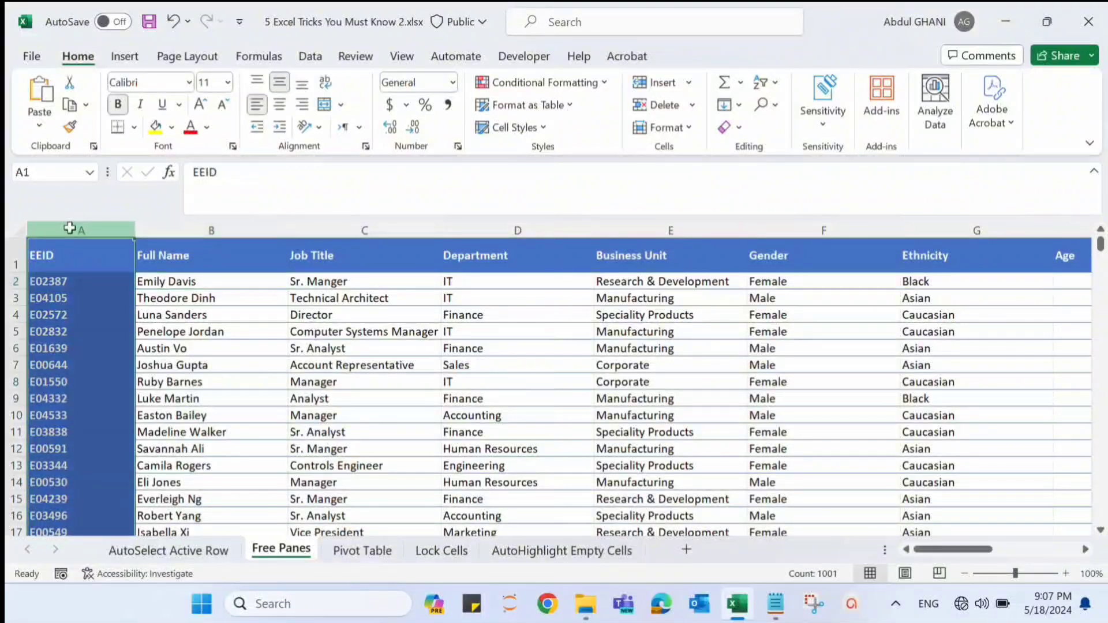
pyautogui.click(19, 258)
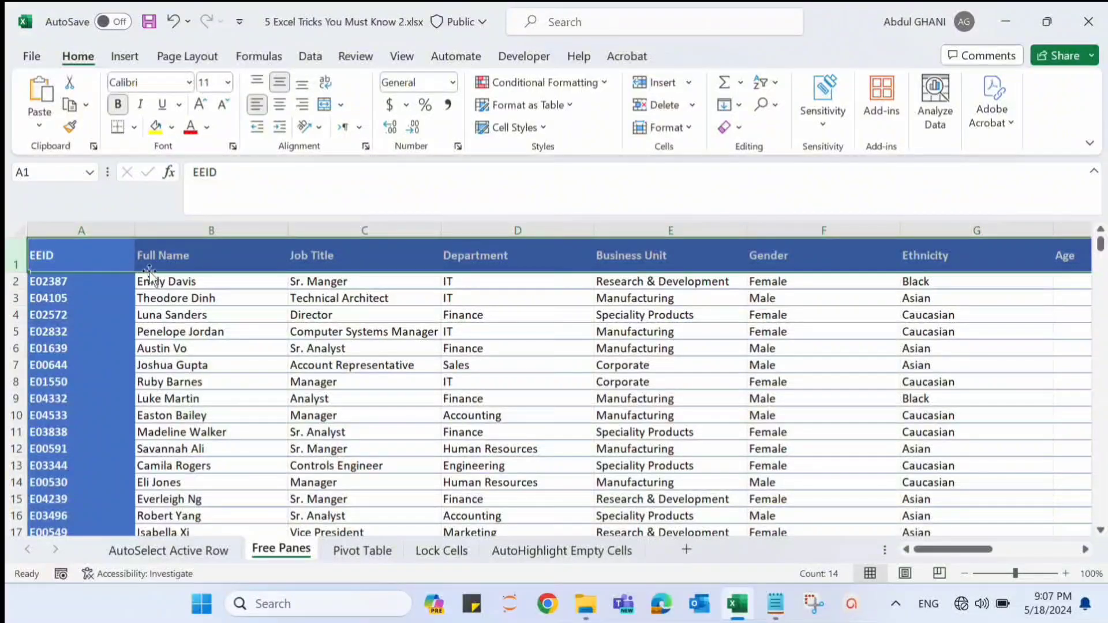
# - Freeze the panes at cell B2 on the Free Panes sheet so row 1 and column A stay fixed
pyautogui.click(149, 281)
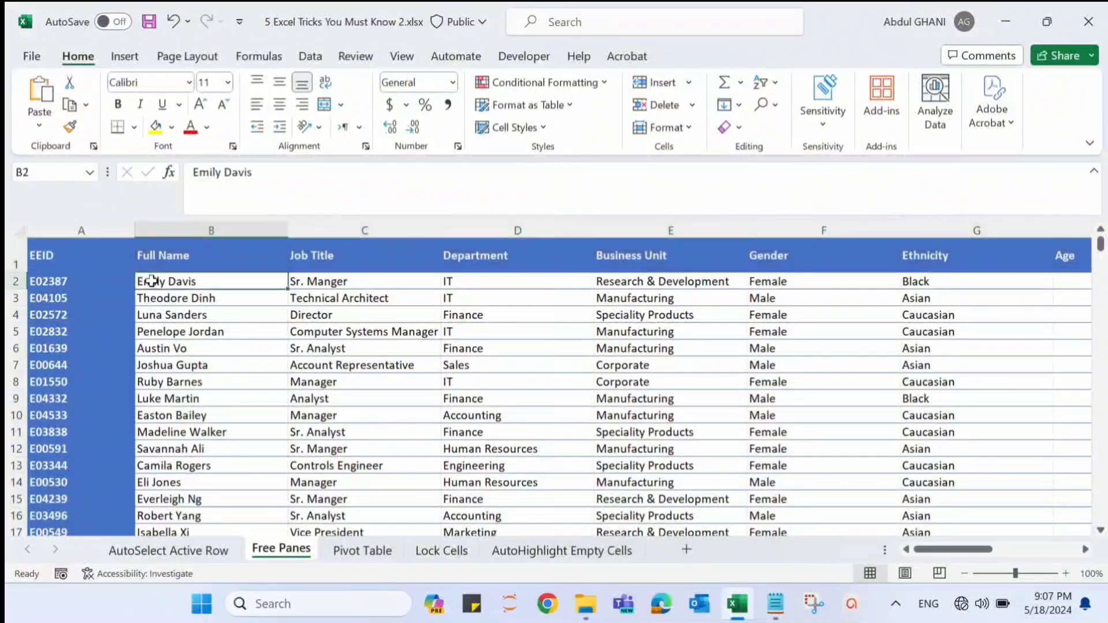
pyautogui.click(406, 63)
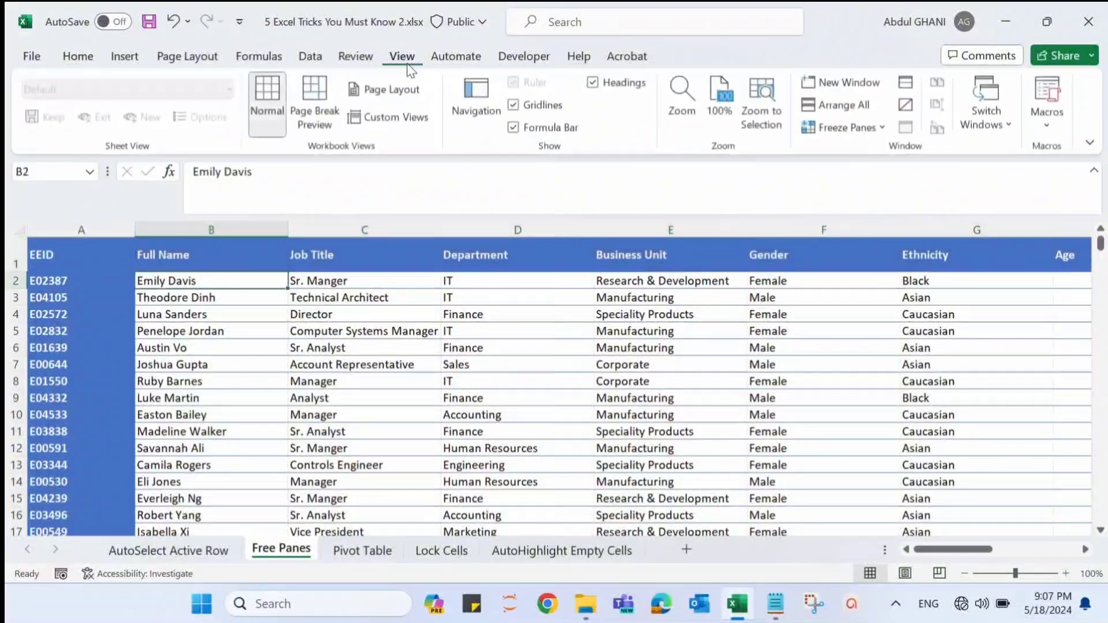
pyautogui.click(873, 129)
pyautogui.click(888, 174)
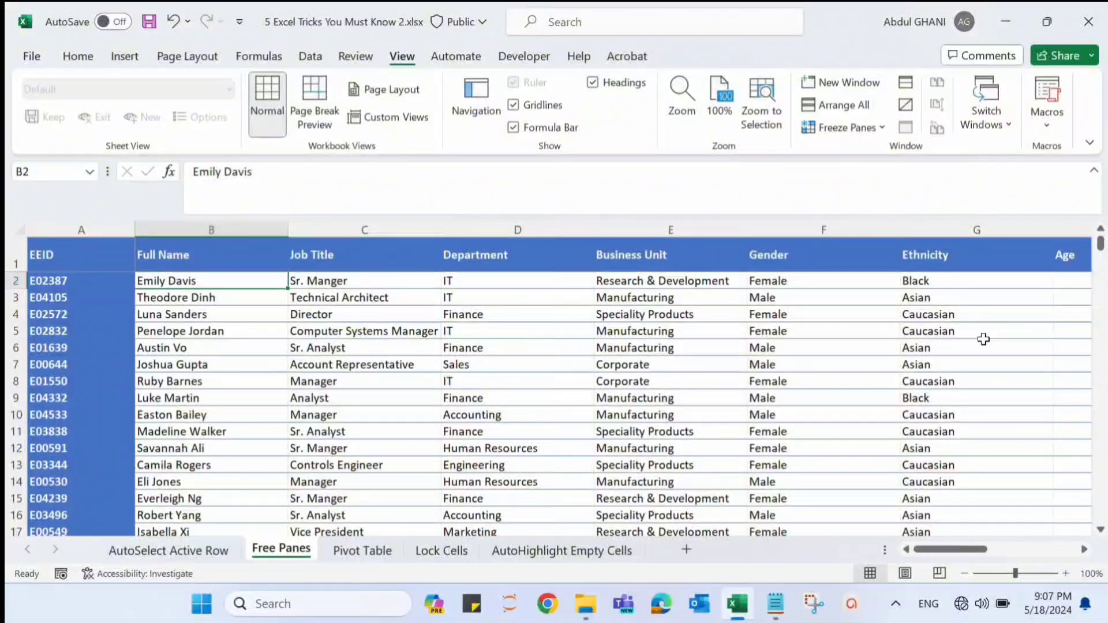
pyautogui.moveTo(1101, 248); pyautogui.dragTo(1084, 183)
pyautogui.moveTo(947, 551); pyautogui.dragTo(902, 552)
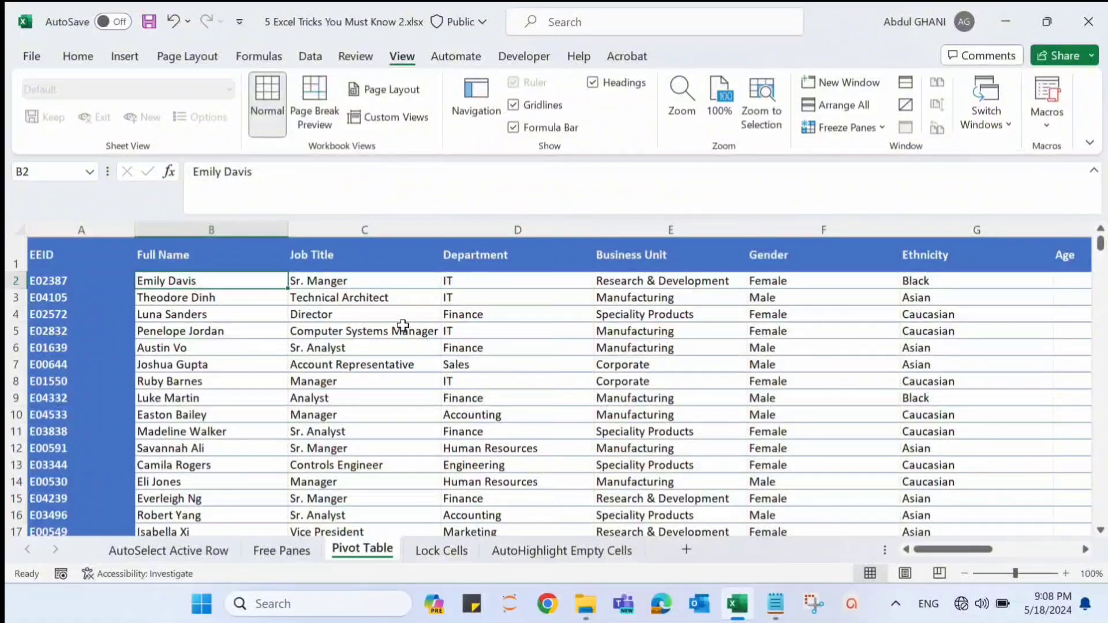
# - Create a PivotTable on a new worksheet from the range A1:N1001 of the Pivot Table sheet
pyautogui.press('Right')
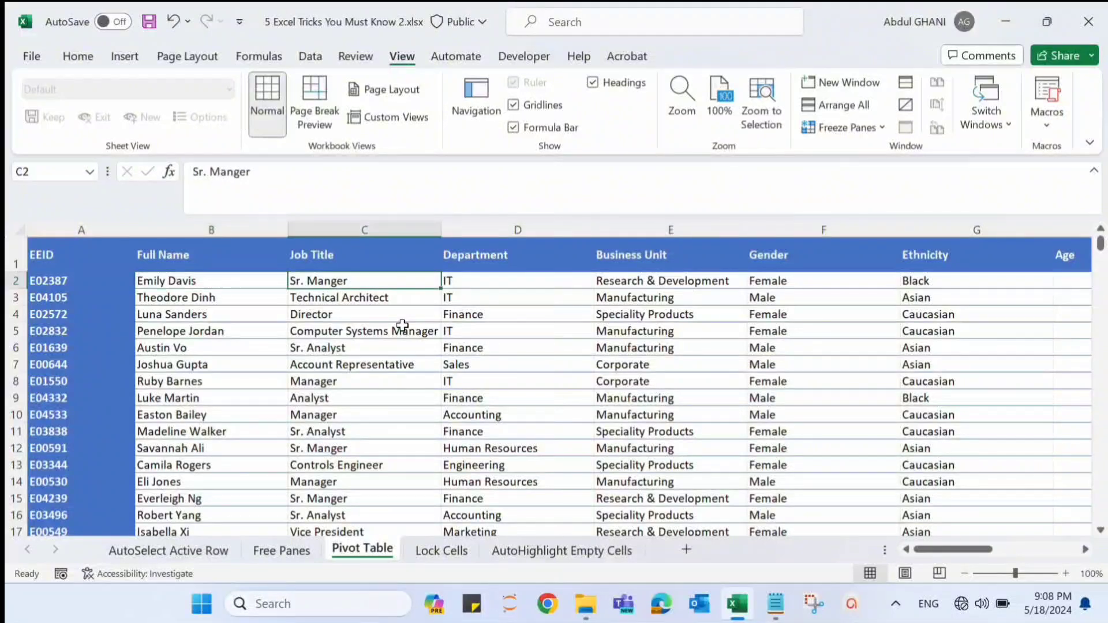
pyautogui.click(345, 351)
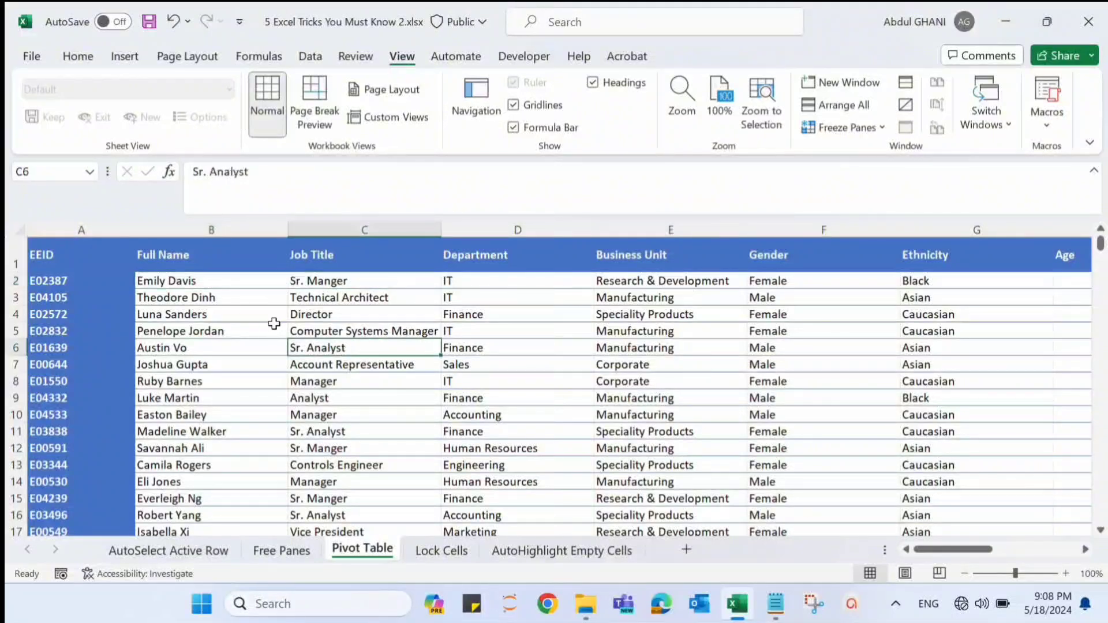
pyautogui.click(124, 57)
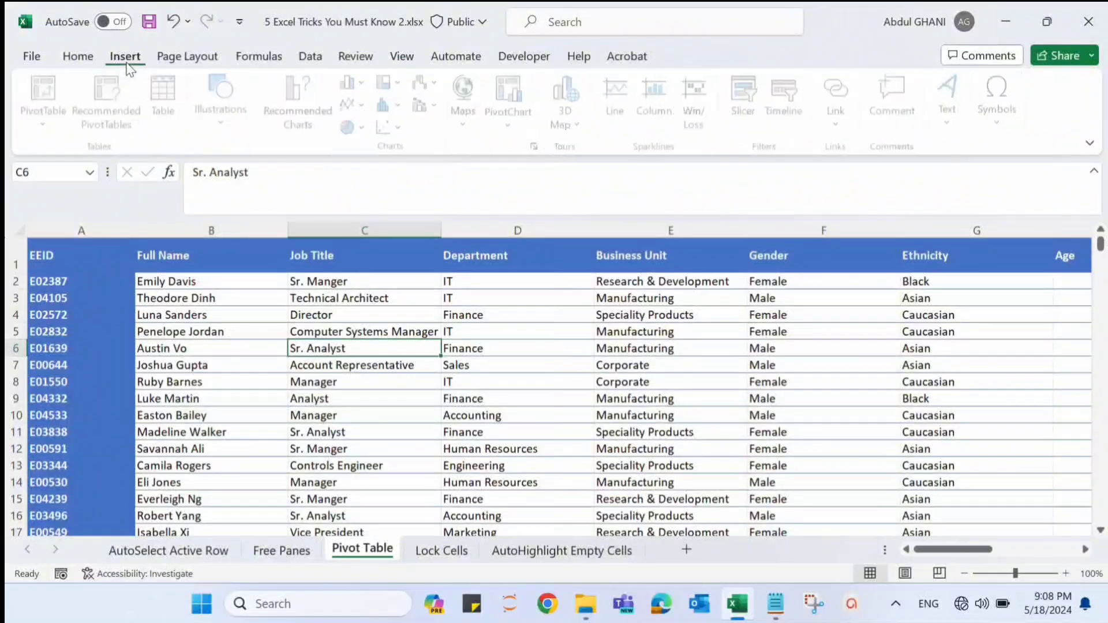
pyautogui.click(46, 89)
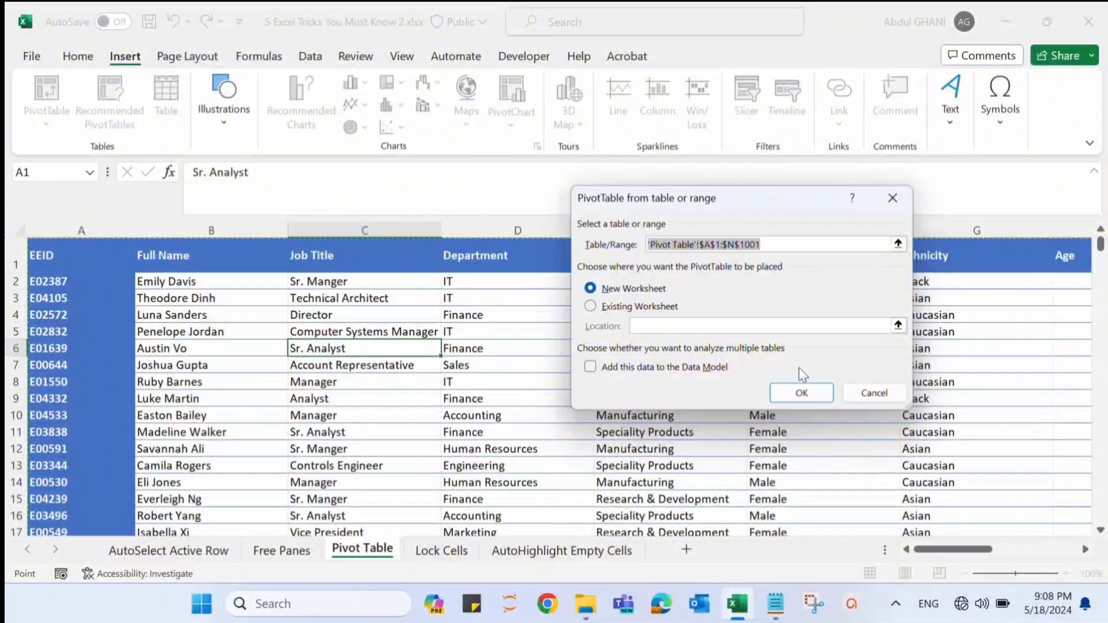
pyautogui.click(804, 396)
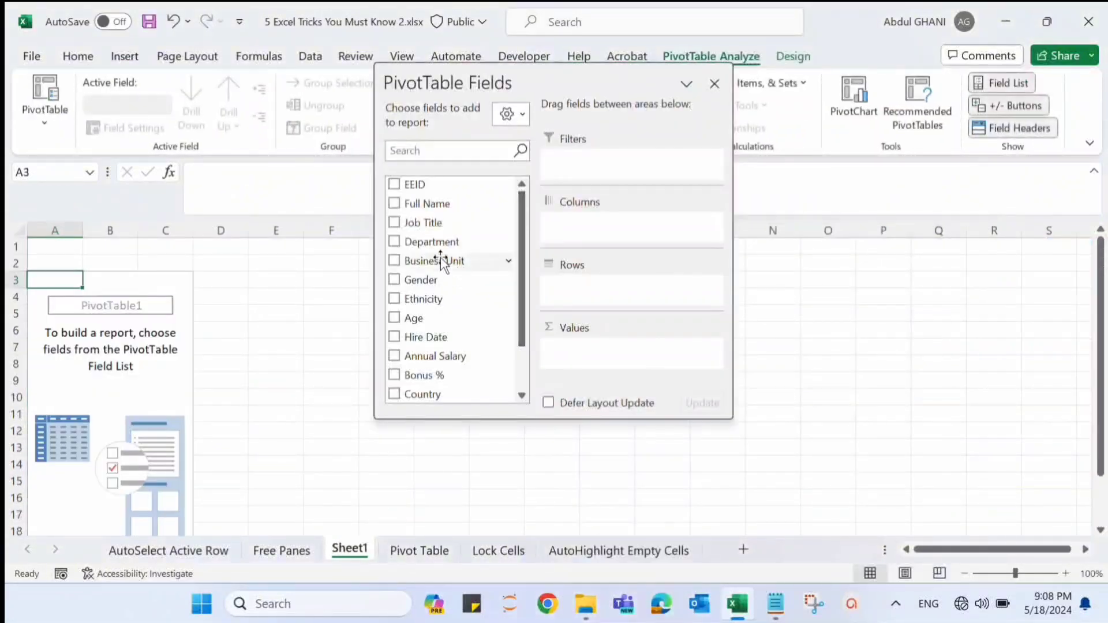
# - Add Department and Gender as the PivotTable's row fields and EEID as its count value
pyautogui.moveTo(431, 245); pyautogui.dragTo(574, 297)
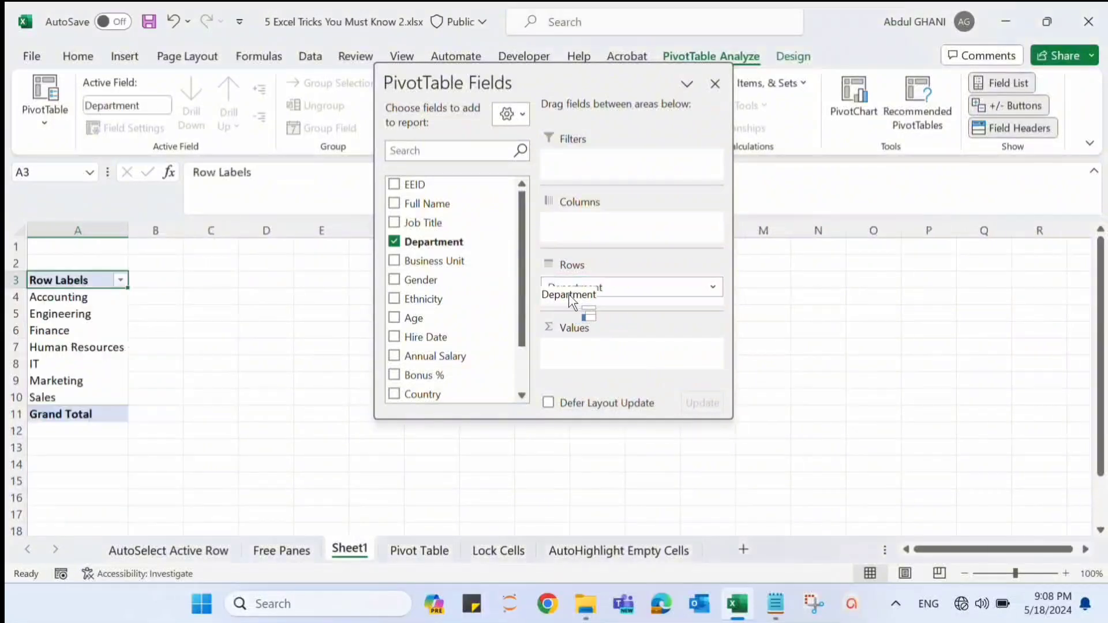
pyautogui.moveTo(416, 184); pyautogui.dragTo(571, 352)
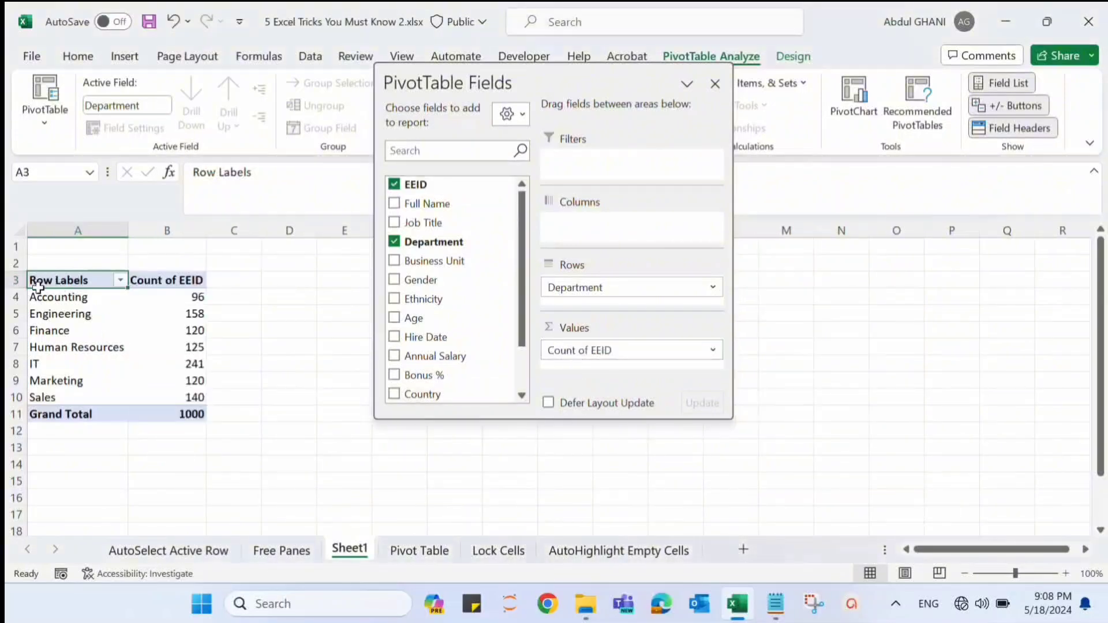
pyautogui.moveTo(184, 296)
pyautogui.moveTo(416, 280)
pyautogui.mouseDown()
pyautogui.moveTo(606, 365)
pyautogui.moveTo(592, 326)
pyautogui.moveTo(604, 316)
pyautogui.mouseUp()
pyautogui.moveTo(603, 317); pyautogui.dragTo(601, 306)
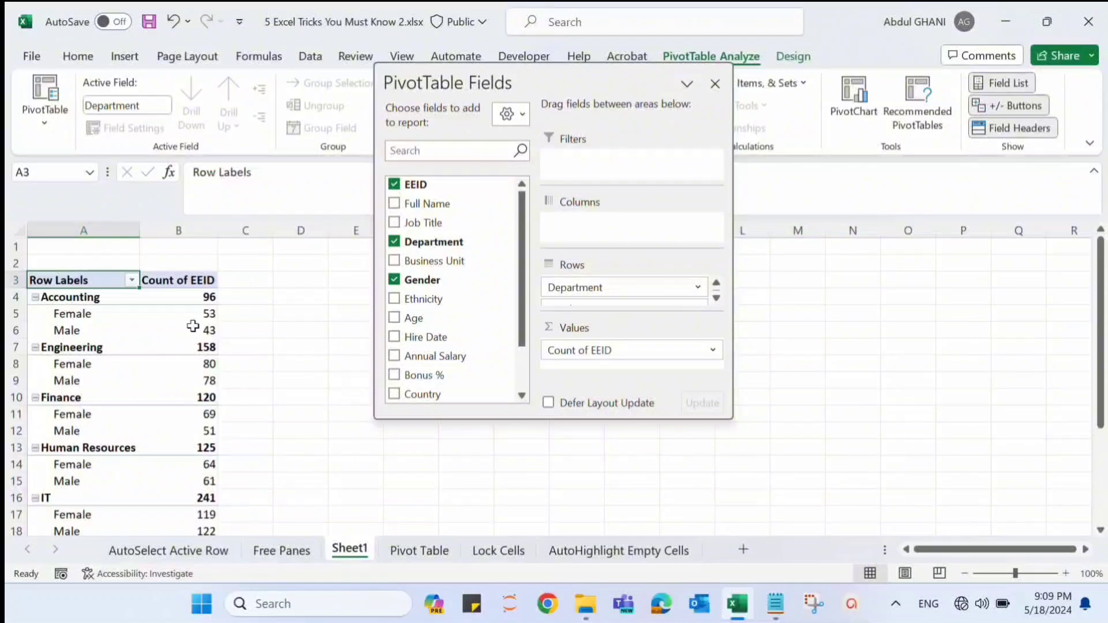
# - Add Business Unit as the PivotTable's column field and move the field list clear of the table
pyautogui.moveTo(193, 328)
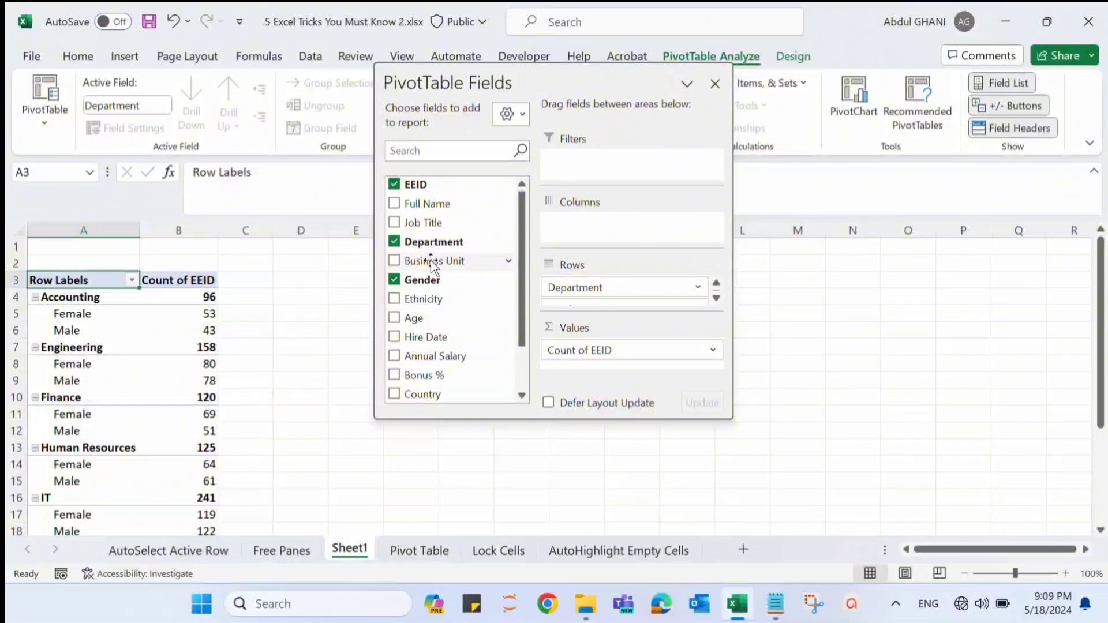
pyautogui.moveTo(432, 264); pyautogui.dragTo(576, 244)
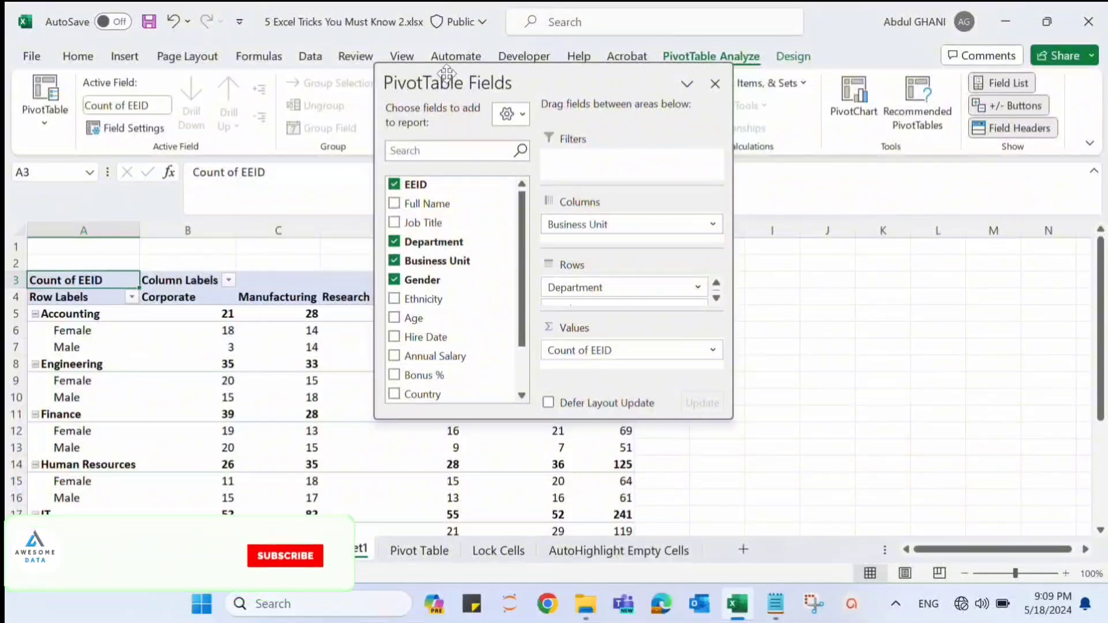
pyautogui.moveTo(446, 73); pyautogui.dragTo(784, 66)
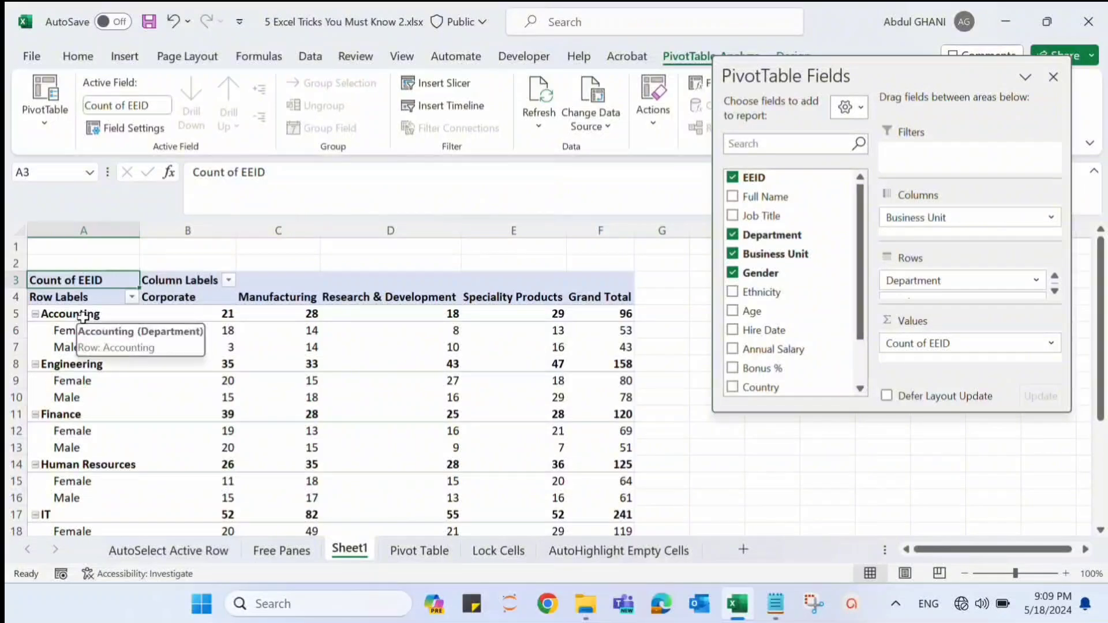
# - Examine the Accounting counts by gender in the PivotTable for Corporate, Manufacturing and the Grand Total
pyautogui.click(203, 311)
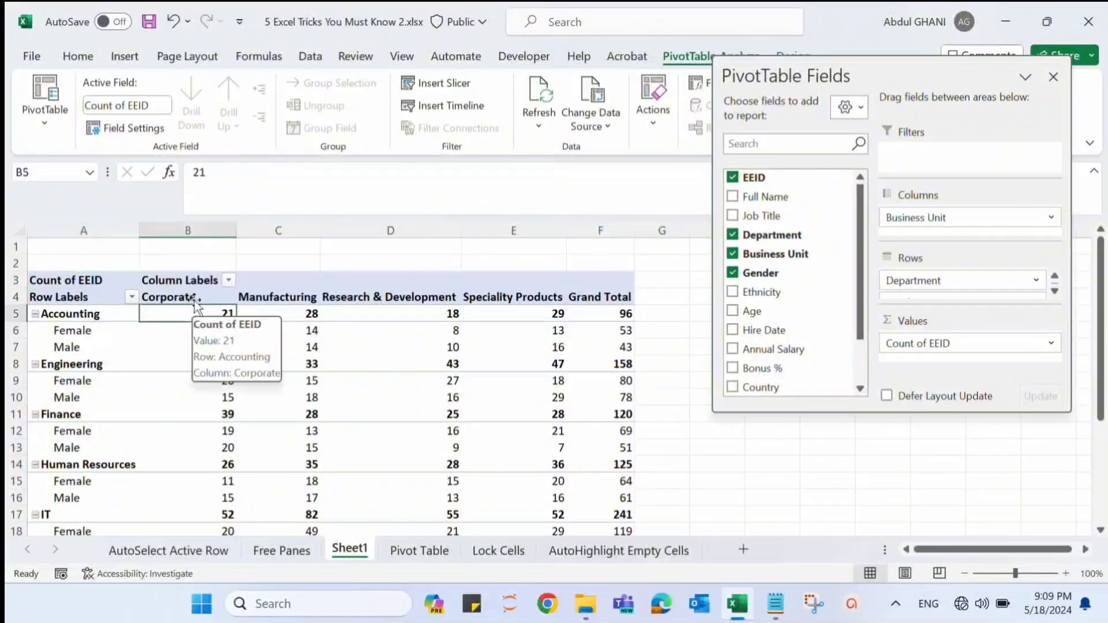
pyautogui.click(188, 295)
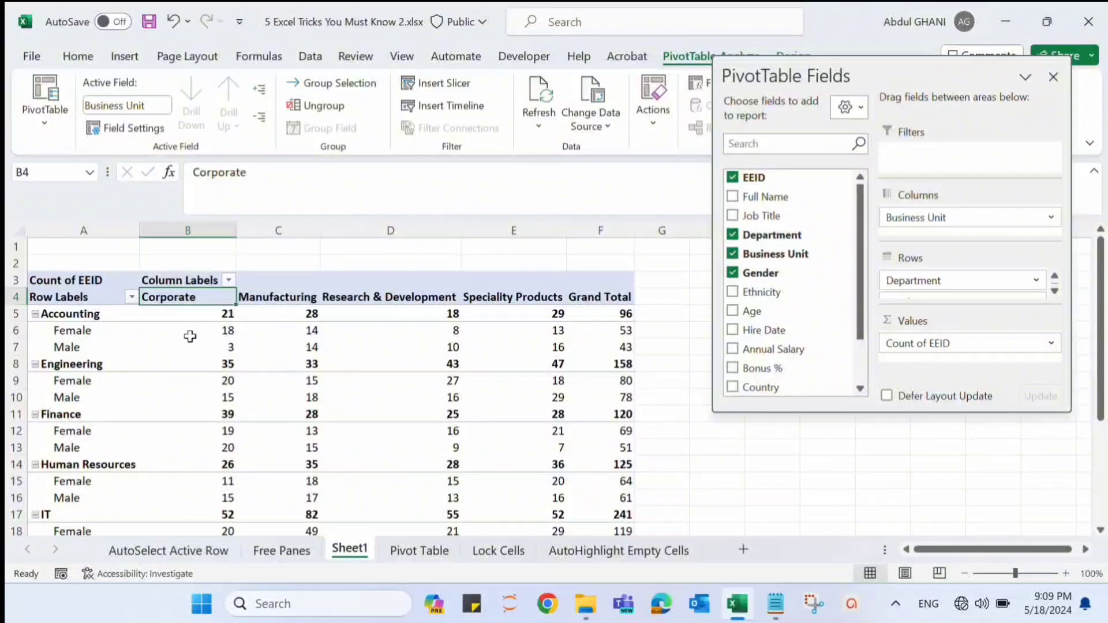
pyautogui.click(206, 319)
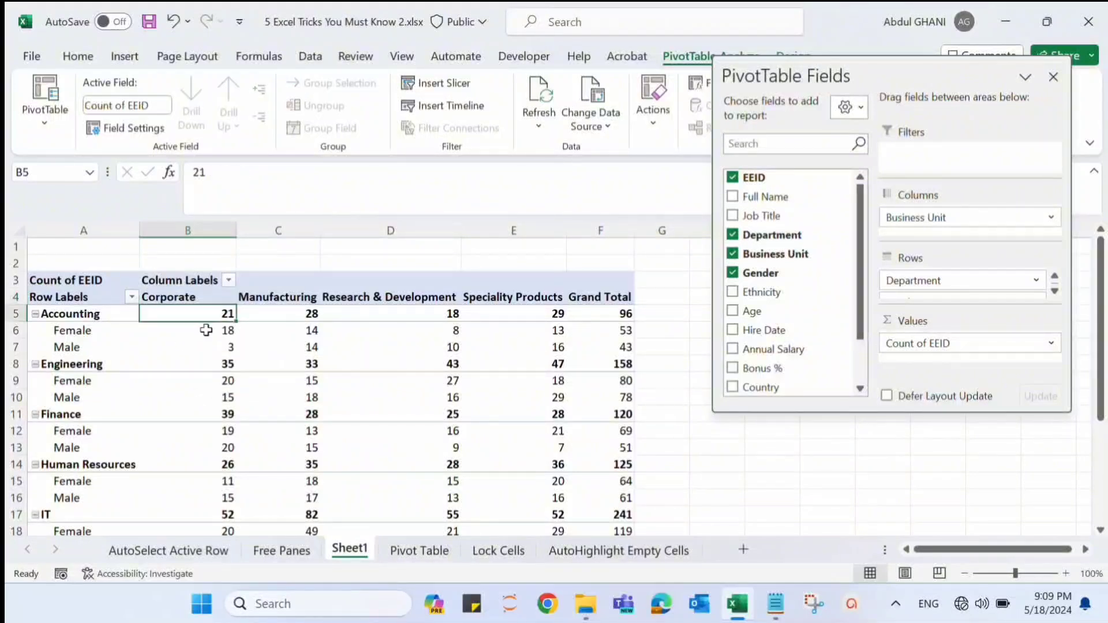
pyautogui.click(206, 330)
pyautogui.press('Down')
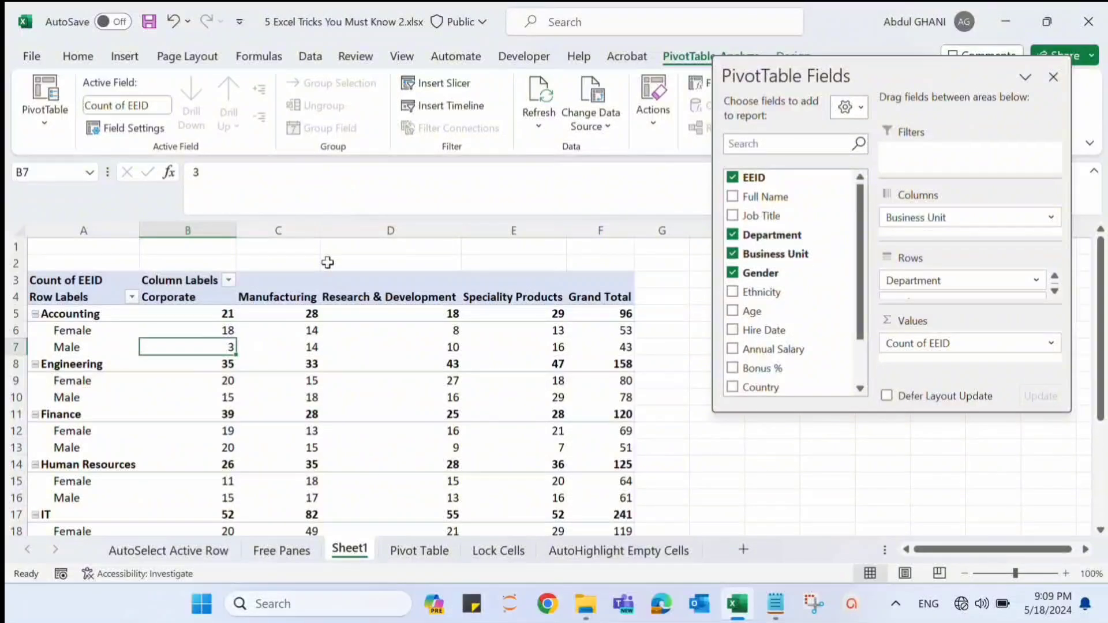
pyautogui.click(283, 299)
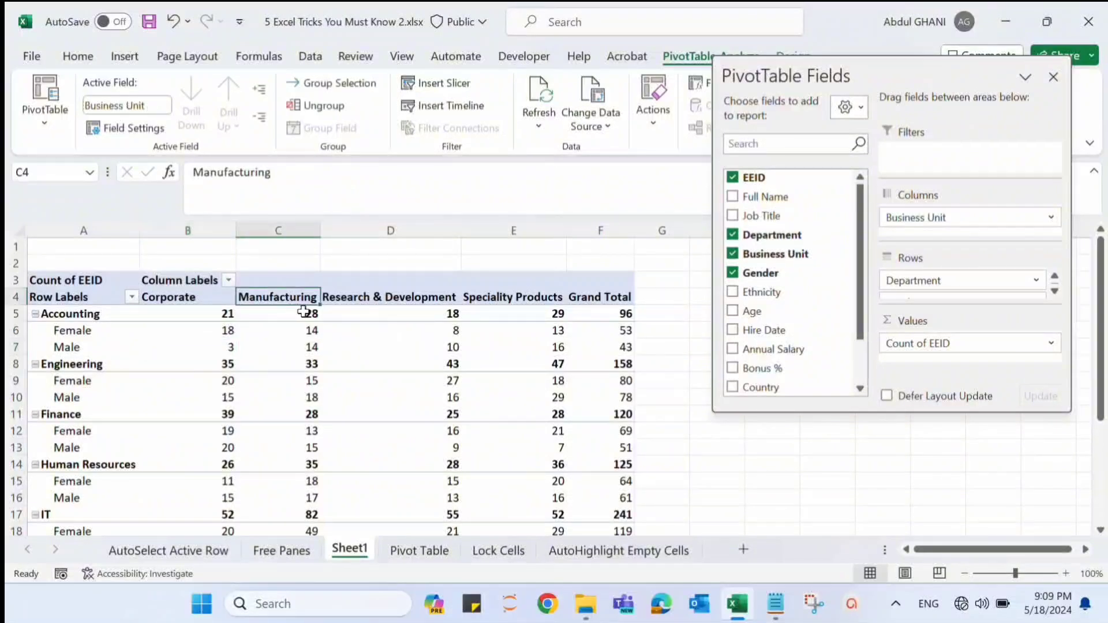
pyautogui.click(307, 313)
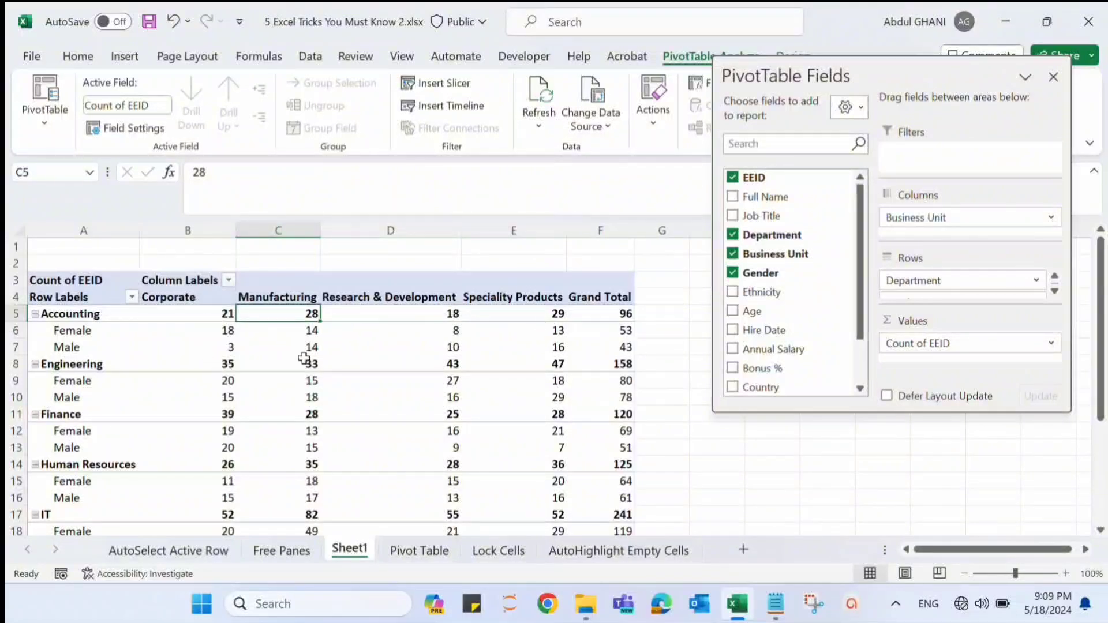
pyautogui.click(609, 315)
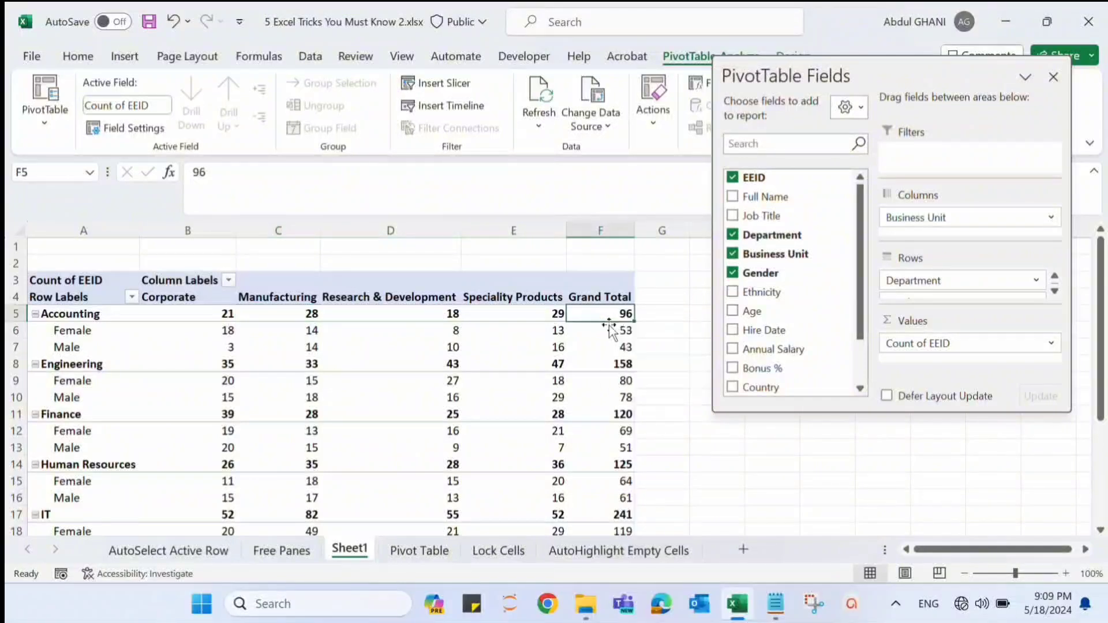
pyautogui.click(609, 331)
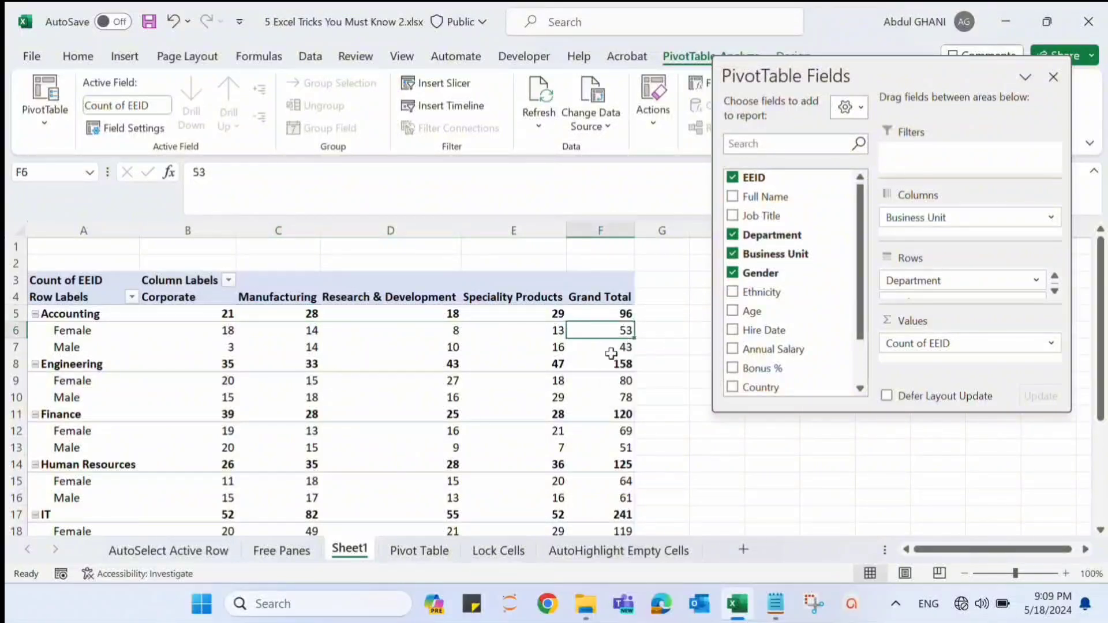
pyautogui.click(610, 350)
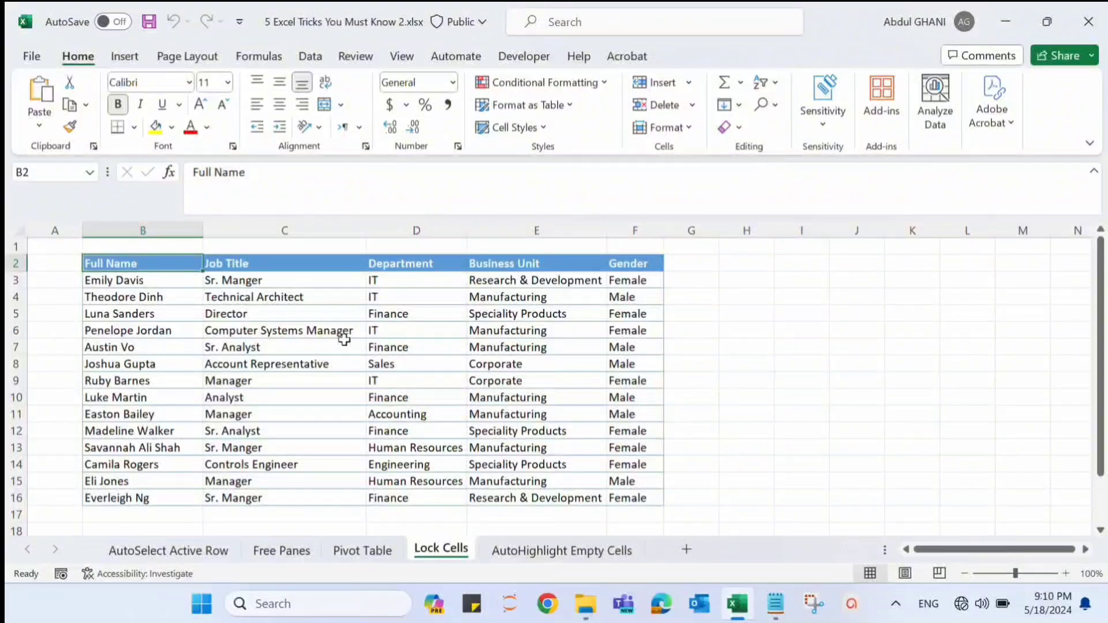
# - Turn off the Locked protection setting for the data cells B3:F16 on the Lock Cells sheet
pyautogui.moveTo(156, 265); pyautogui.dragTo(616, 265)
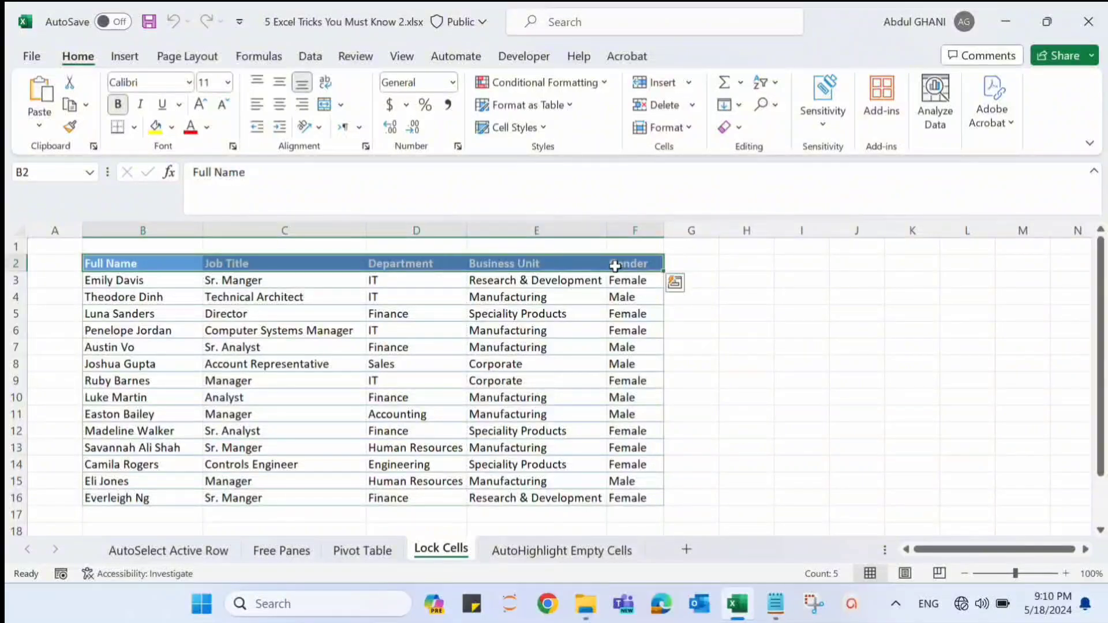
pyautogui.click(104, 283)
pyautogui.moveTo(104, 283); pyautogui.dragTo(618, 497)
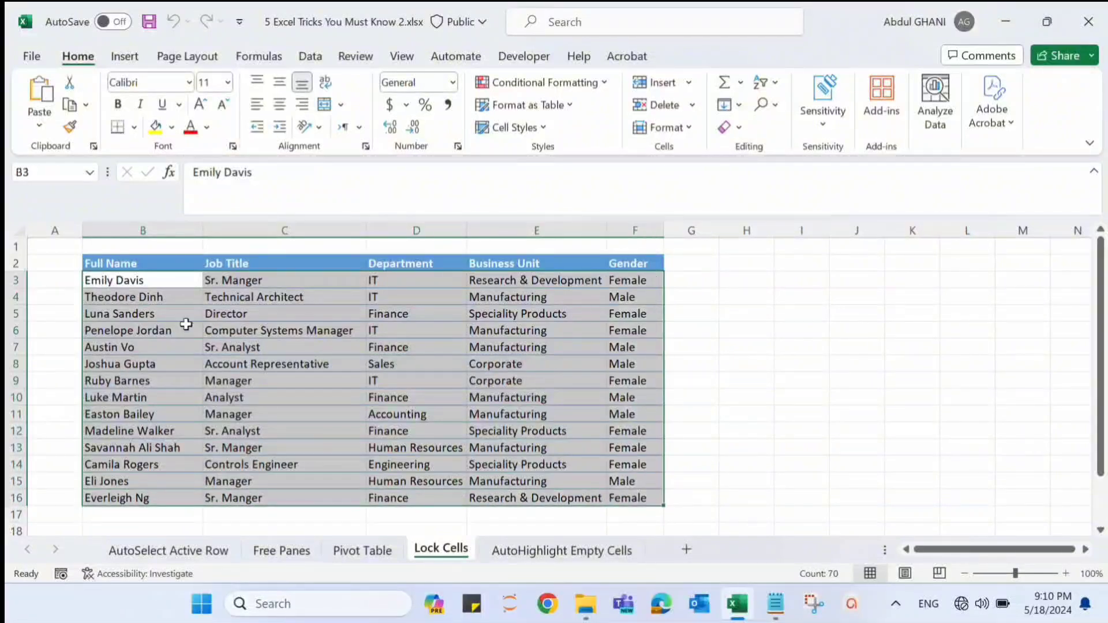
pyautogui.rightClick(232, 363)
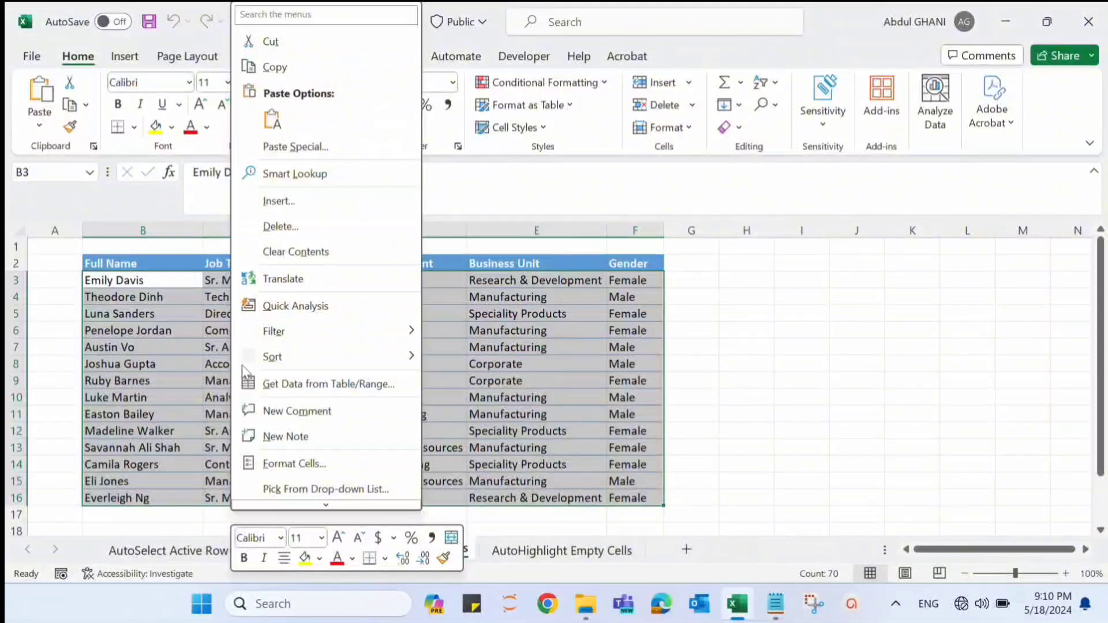
pyautogui.click(304, 465)
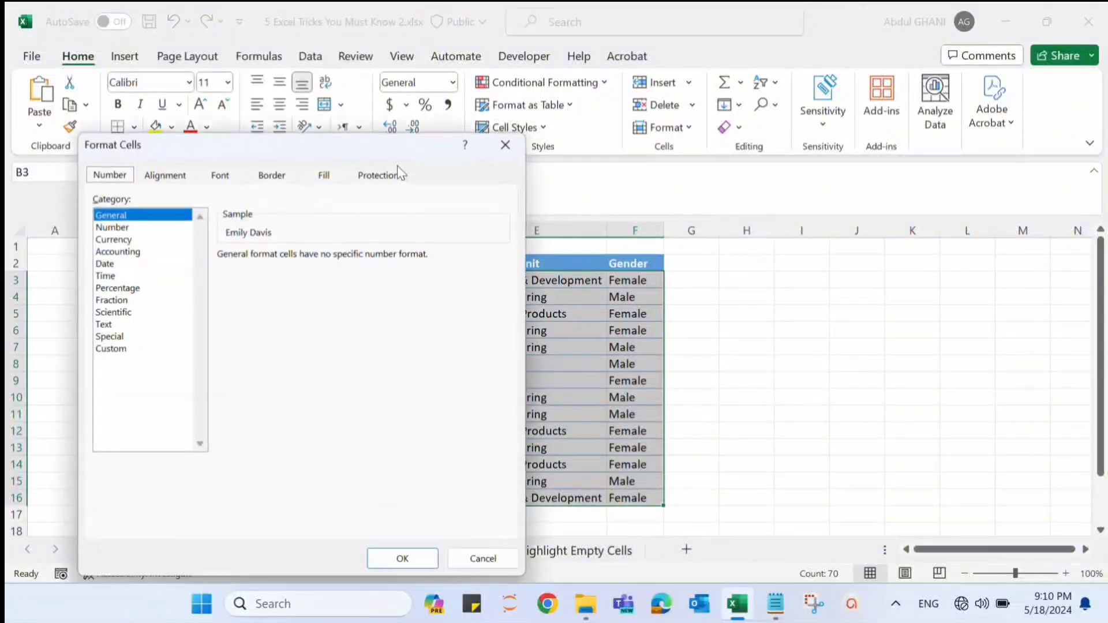
pyautogui.click(379, 175)
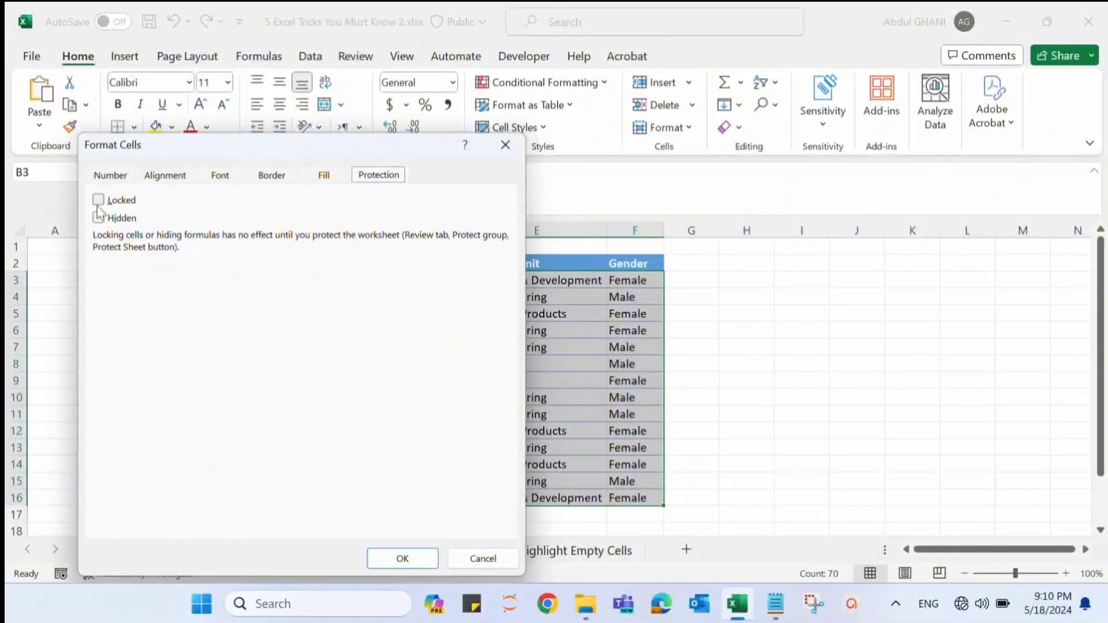
pyautogui.click(415, 558)
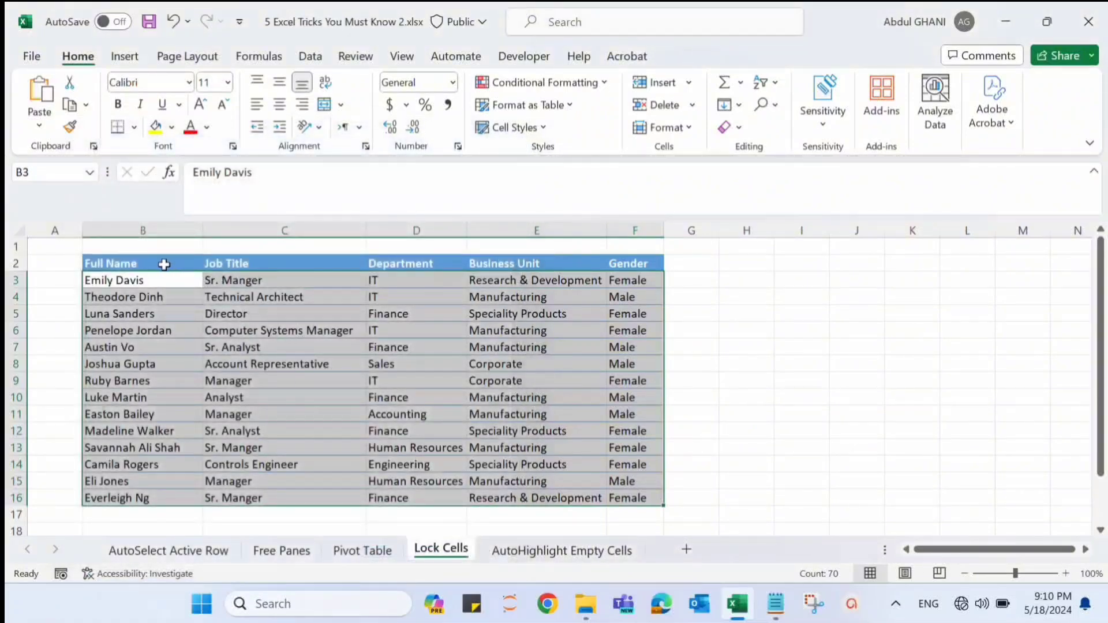
# - Keep the header cells B2:F2 set to Locked in their cell protection settings
pyautogui.moveTo(164, 264); pyautogui.dragTo(617, 263)
pyautogui.rightClick(616, 265)
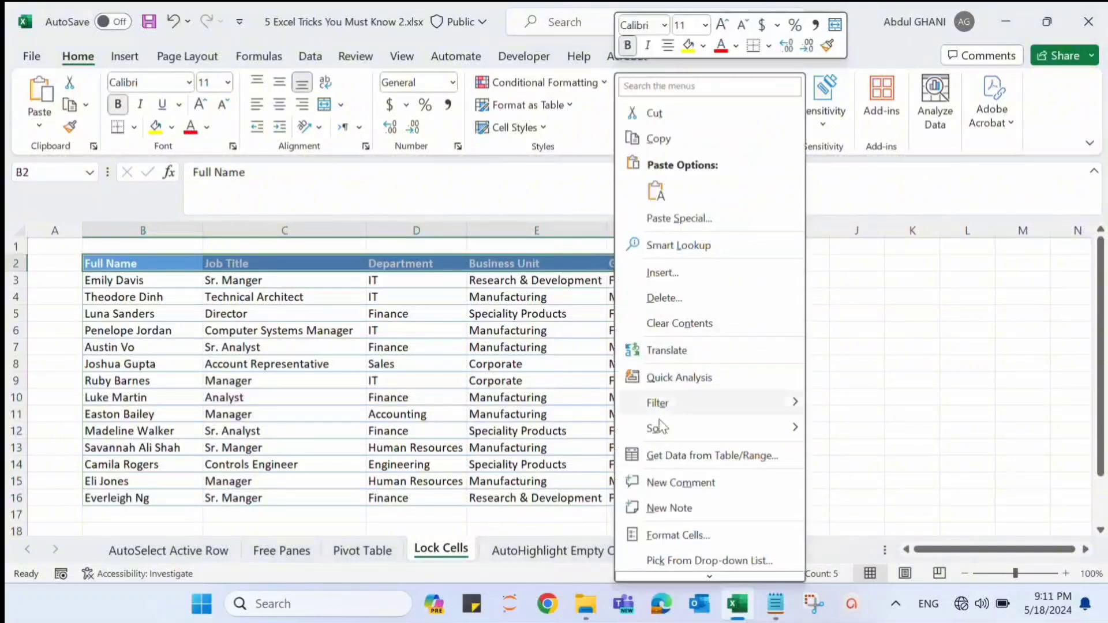
pyautogui.click(671, 538)
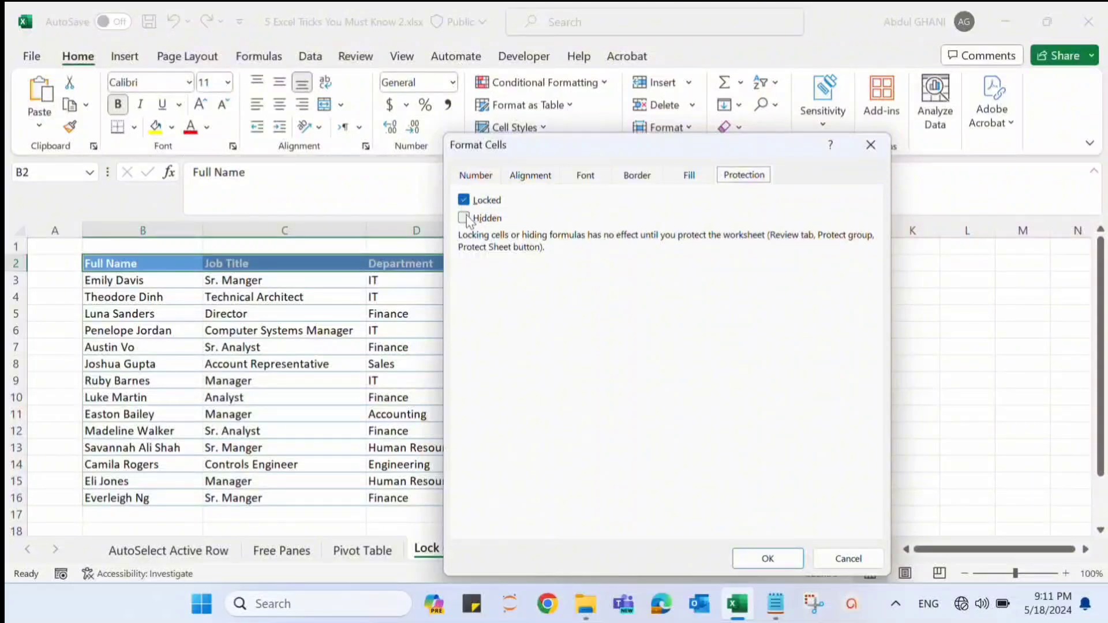
pyautogui.click(768, 560)
# - Protect the Lock Cells sheet with a password, allowing only selection of locked and unlocked cells, and re-enter the password to confirm
pyautogui.click(233, 265)
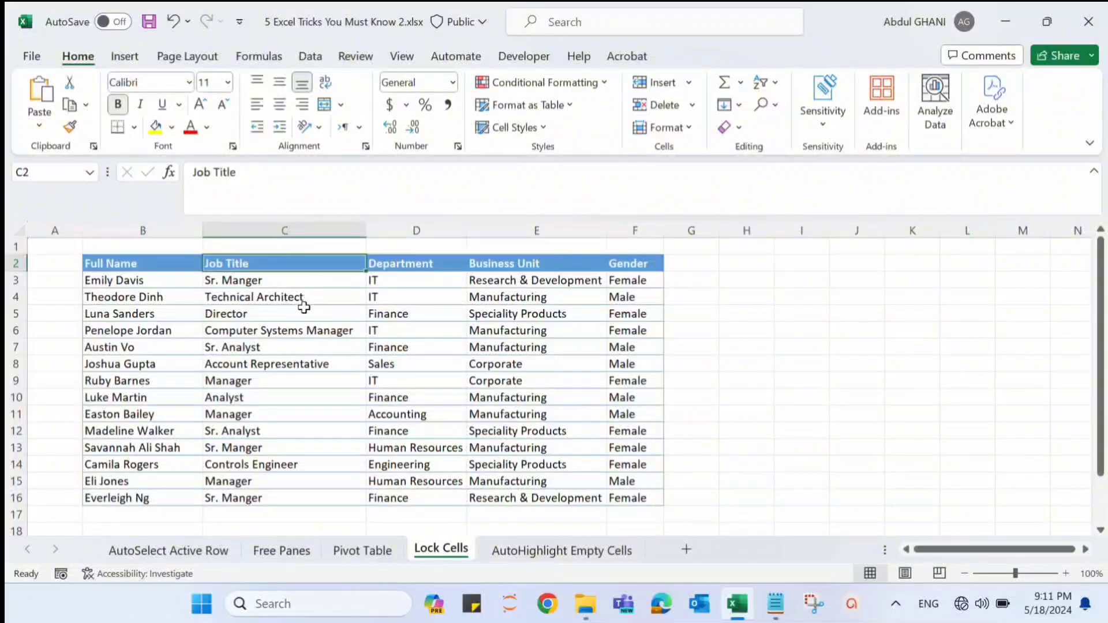
pyautogui.click(364, 58)
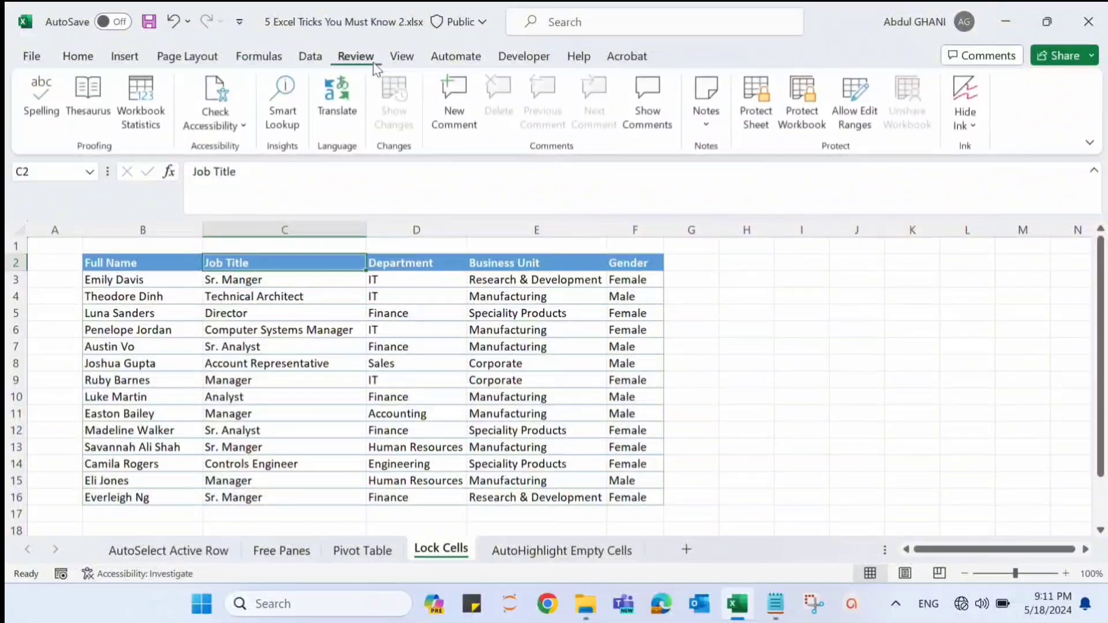
pyautogui.click(761, 99)
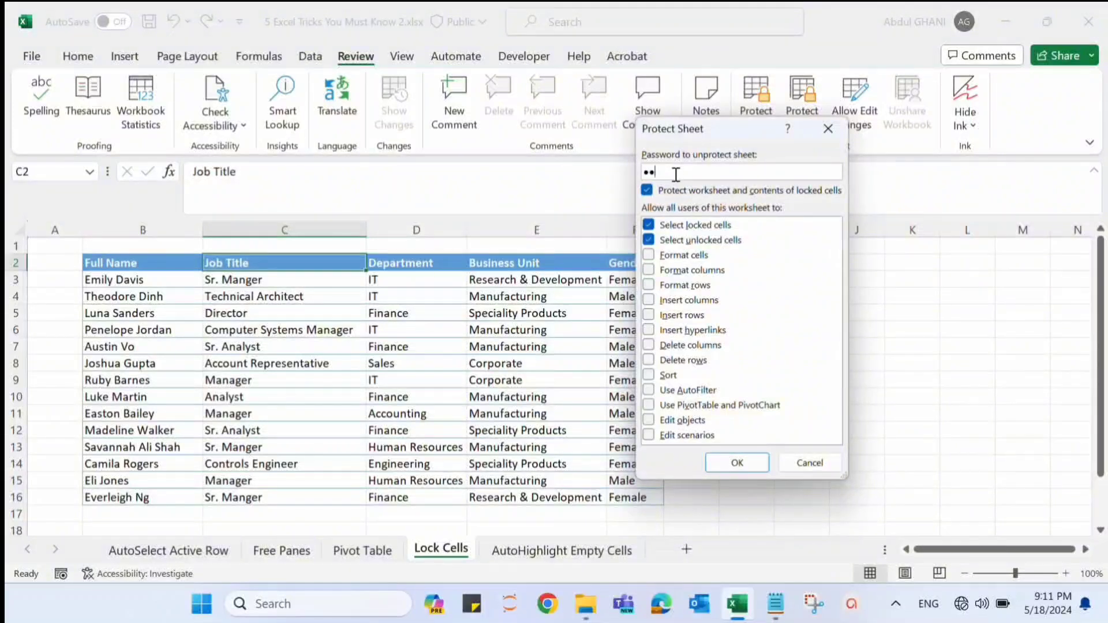
pyautogui.click(736, 459)
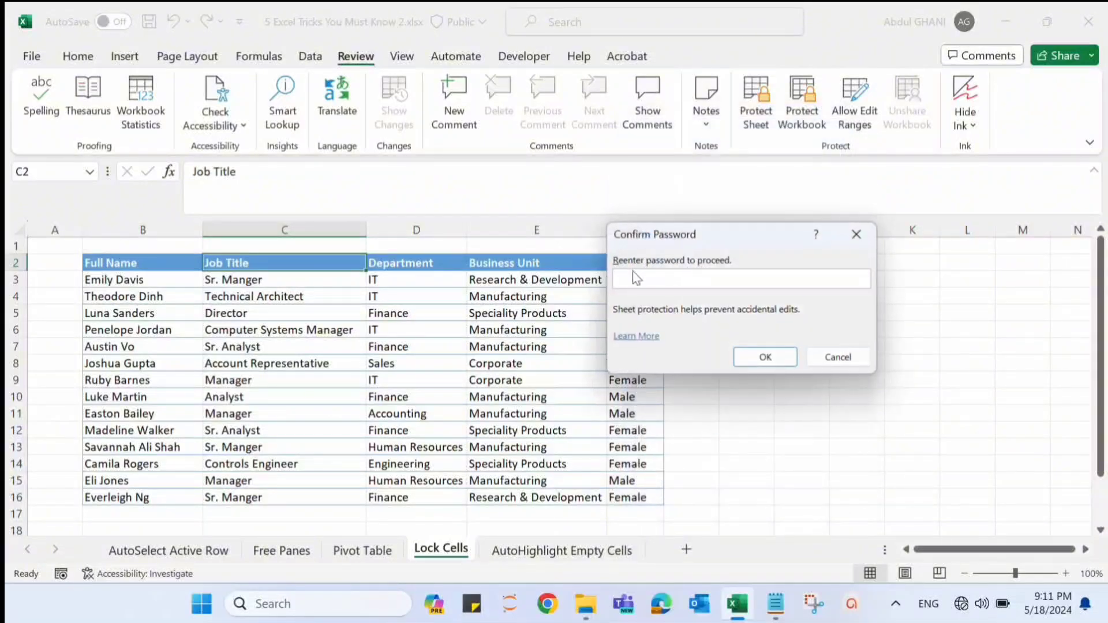
pyautogui.write('12')
pyautogui.click(752, 356)
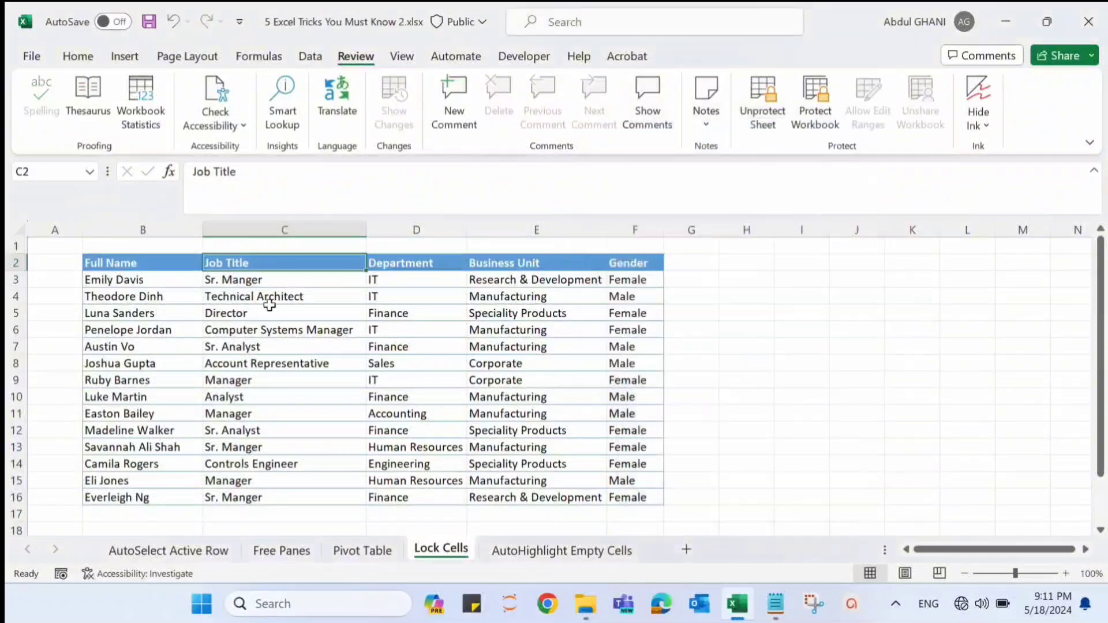
# - Try to edit the locked Full Name header in cell B2 and dismiss the alert
pyautogui.click(140, 264)
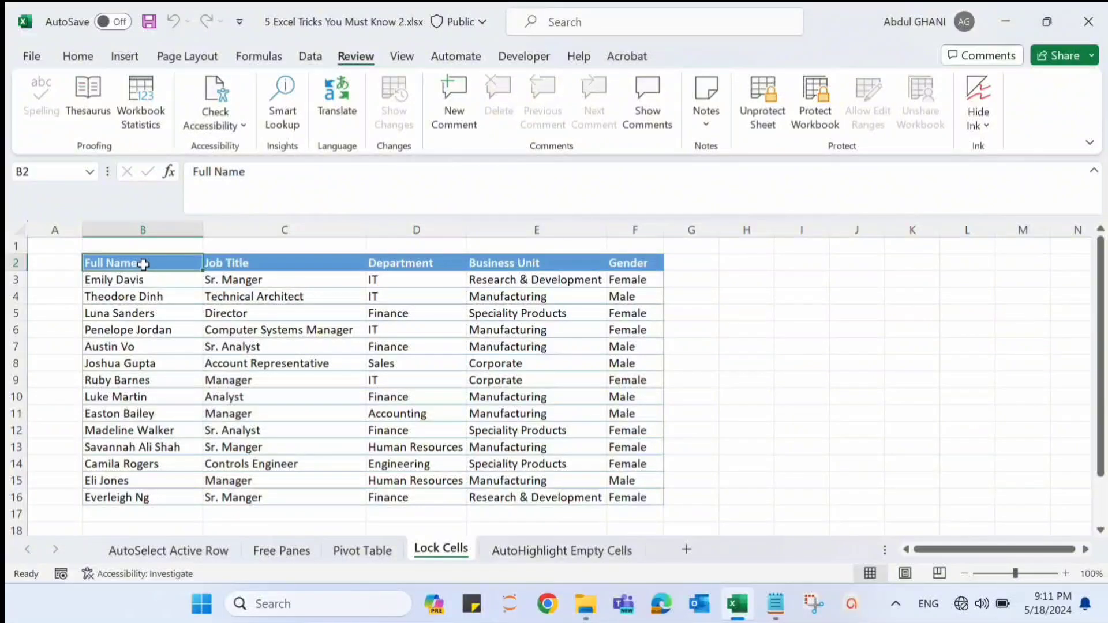
pyautogui.doubleClick(143, 264)
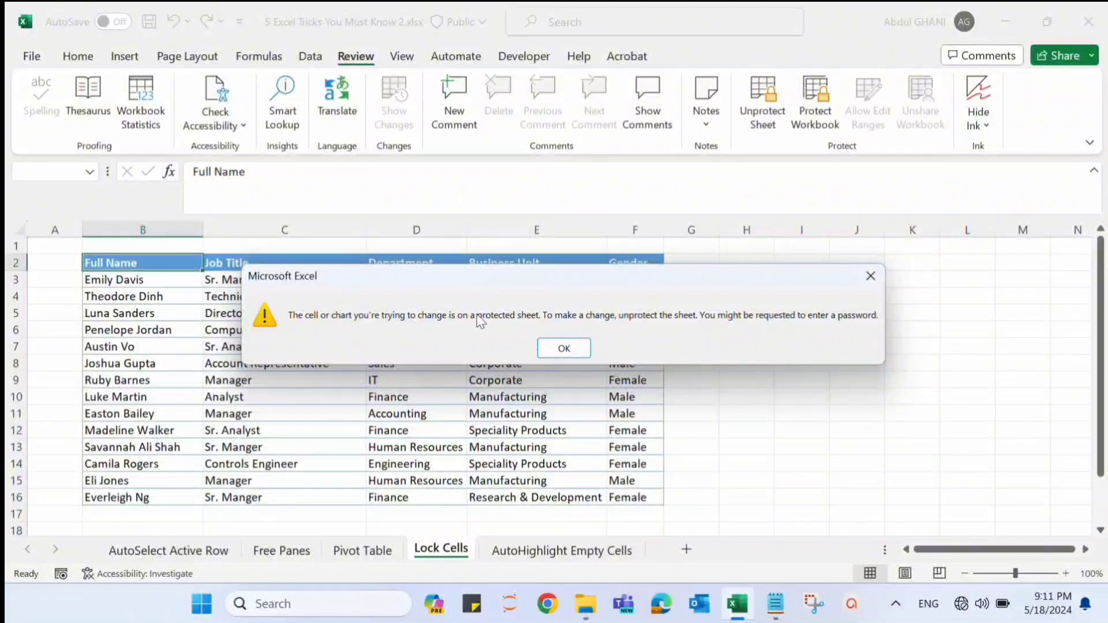
pyautogui.click(570, 349)
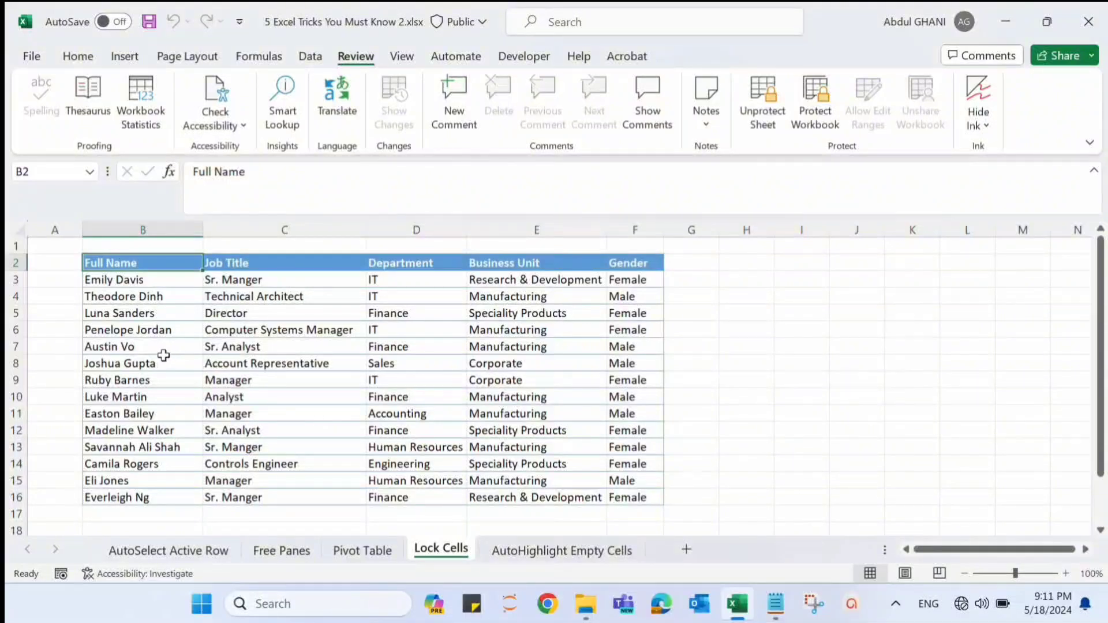
# - Replace the content of the unlocked cell B7 with "Something else"
pyautogui.click(159, 352)
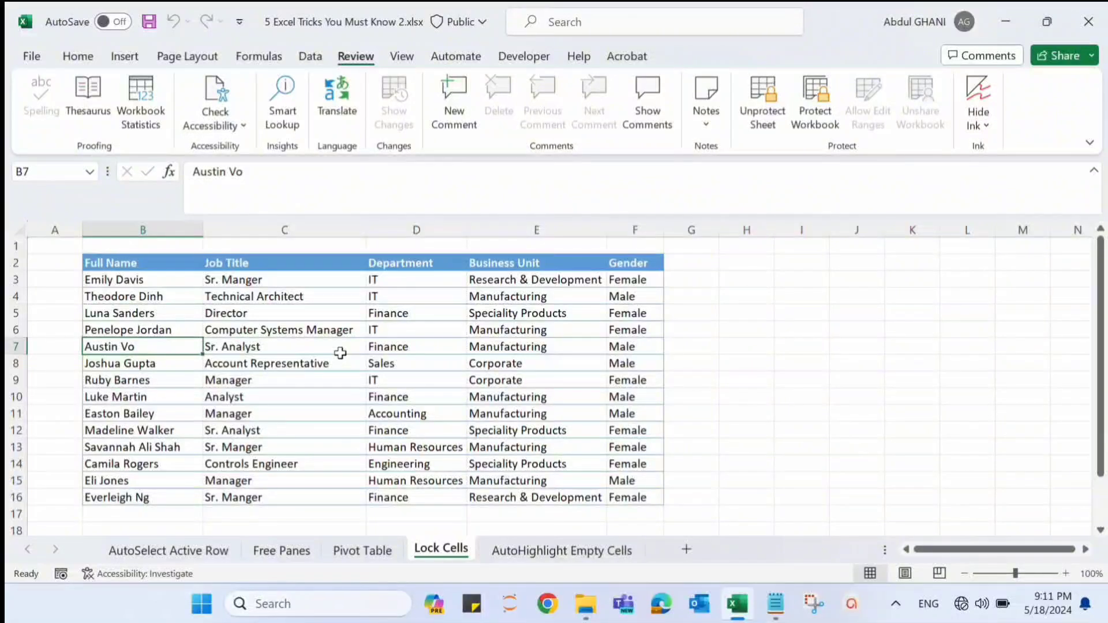
pyautogui.write('Something el')
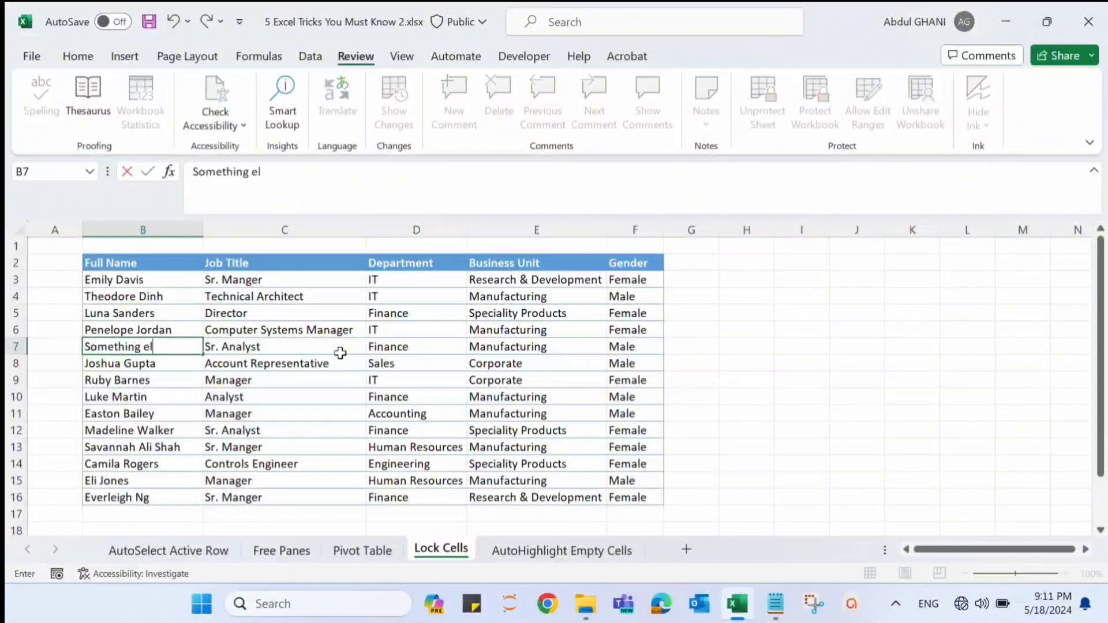
pyautogui.write('se')
pyautogui.press('Return')
pyautogui.press('Up')
pyautogui.press('Up')
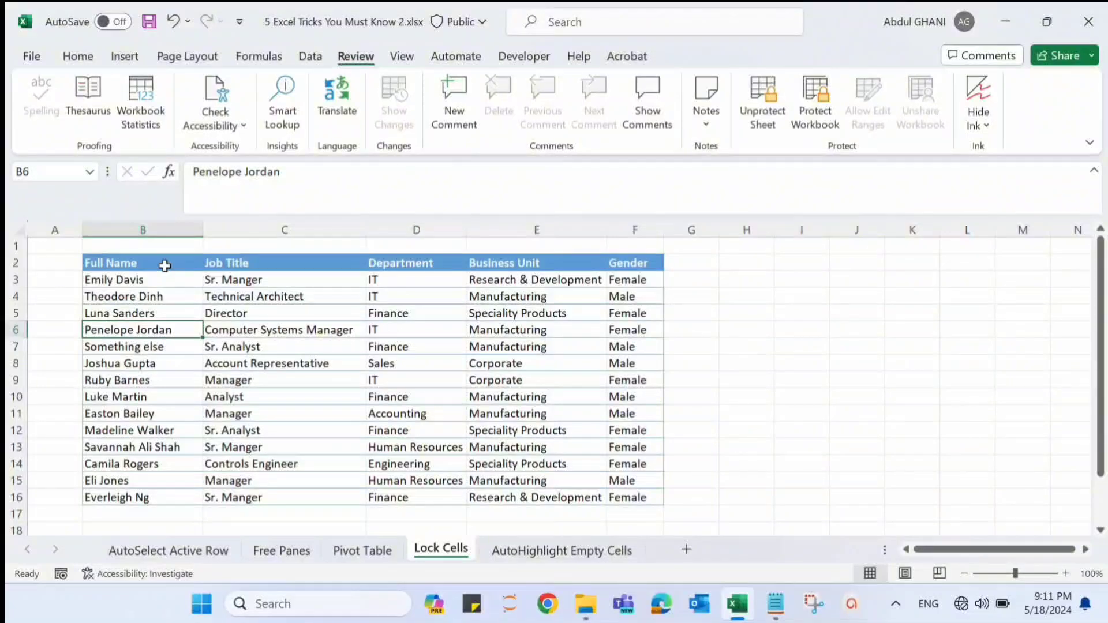
# - Start a conditional formatting rule for B2:F16 on the AutoHighlight Empty Cells sheet that formats only cells containing Blanks
pyautogui.click(539, 552)
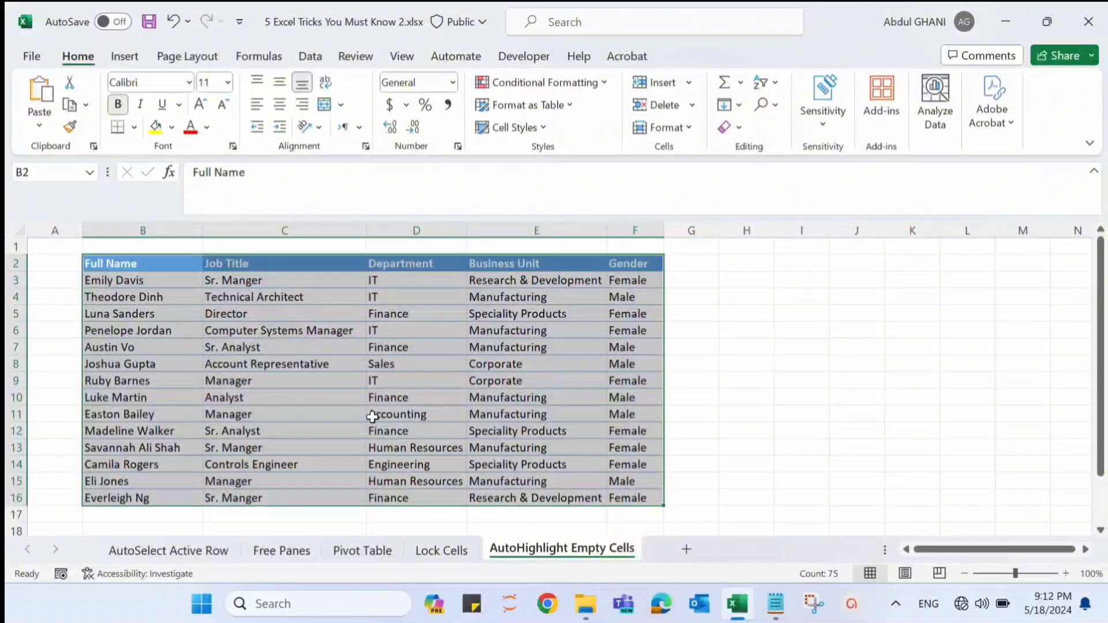
pyautogui.click(586, 92)
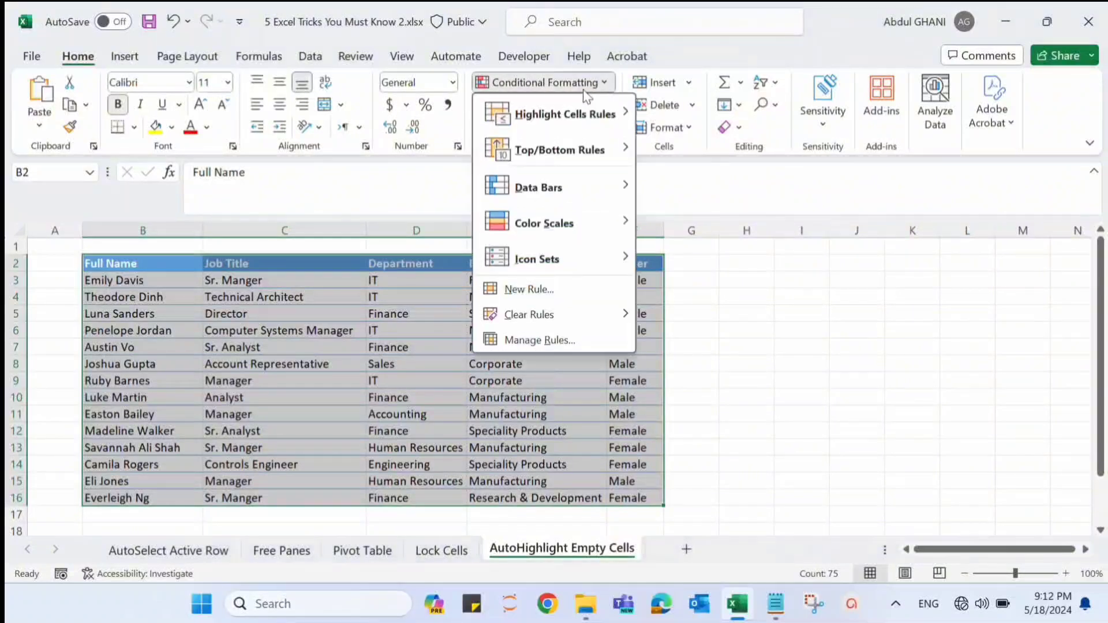
pyautogui.moveTo(594, 117)
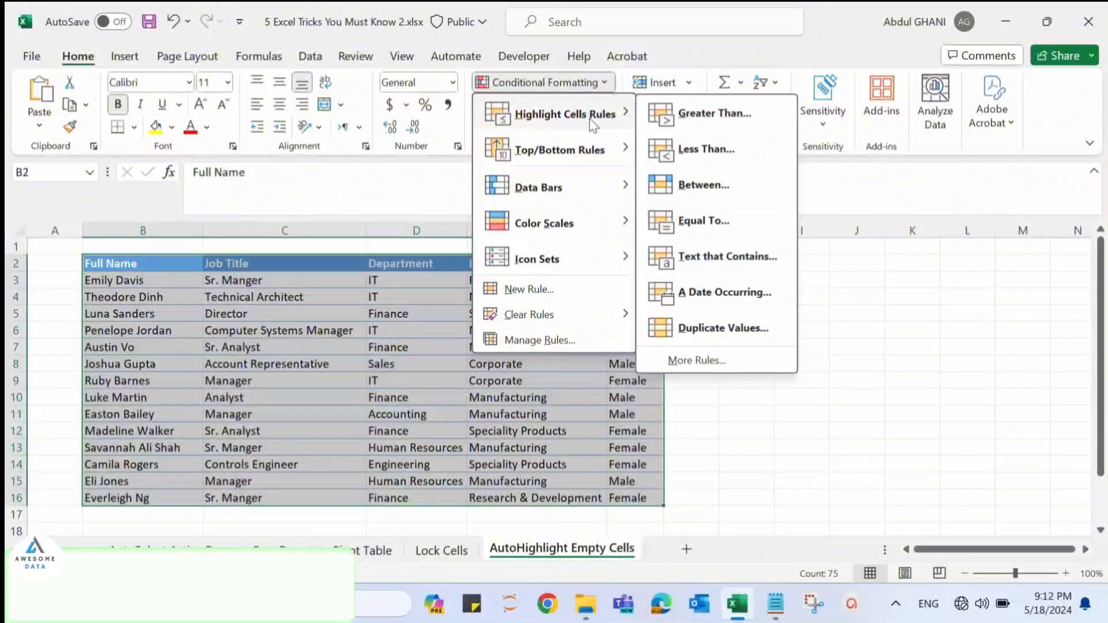
pyautogui.click(692, 360)
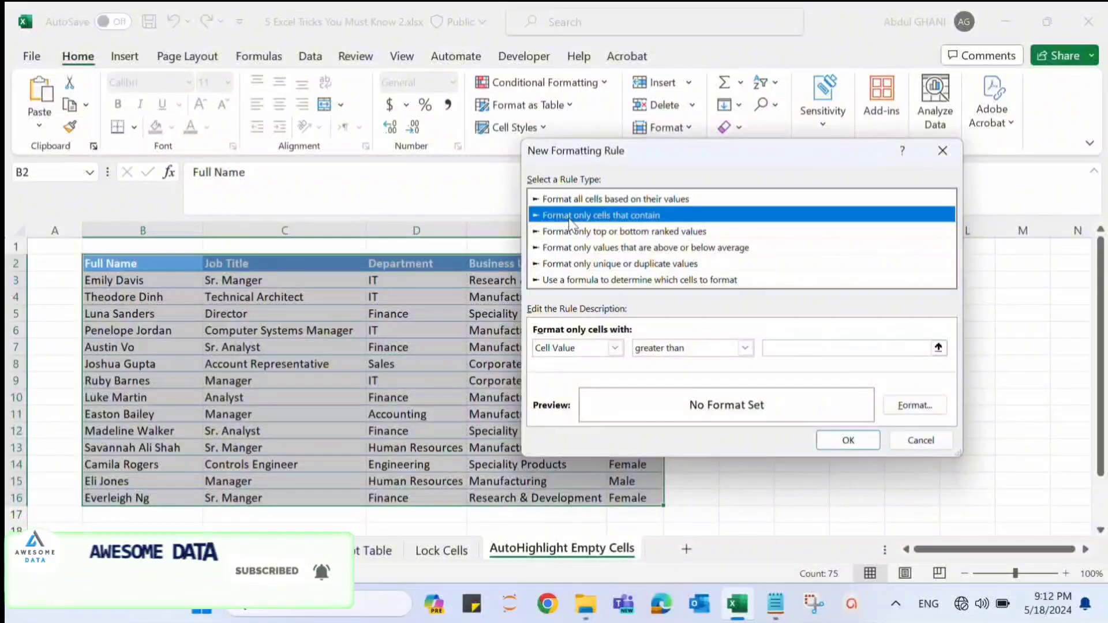
pyautogui.click(606, 350)
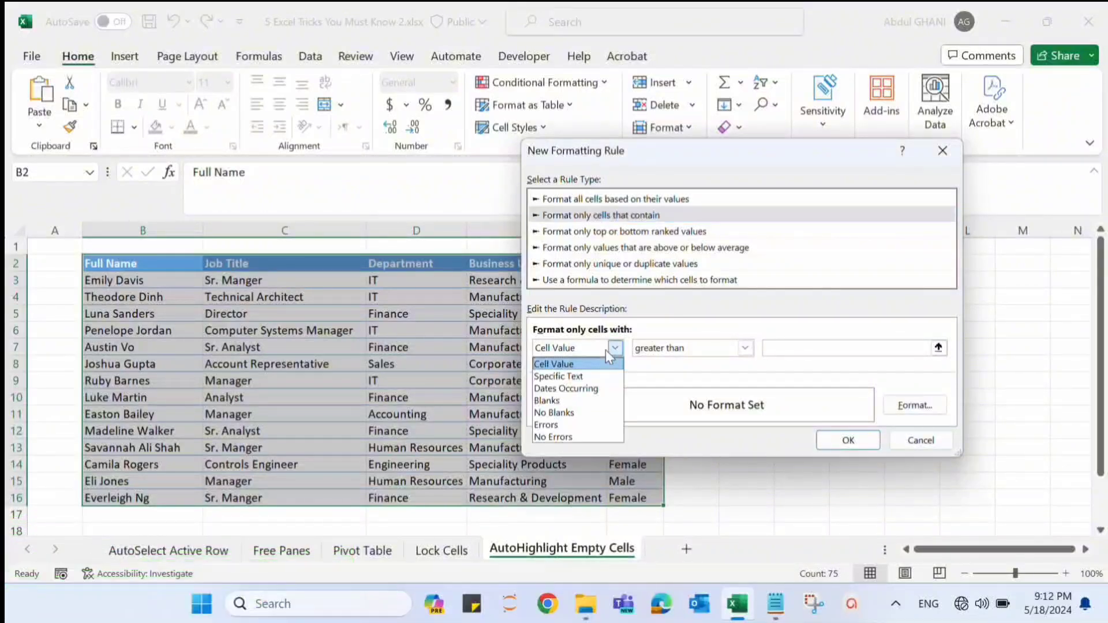
pyautogui.click(578, 402)
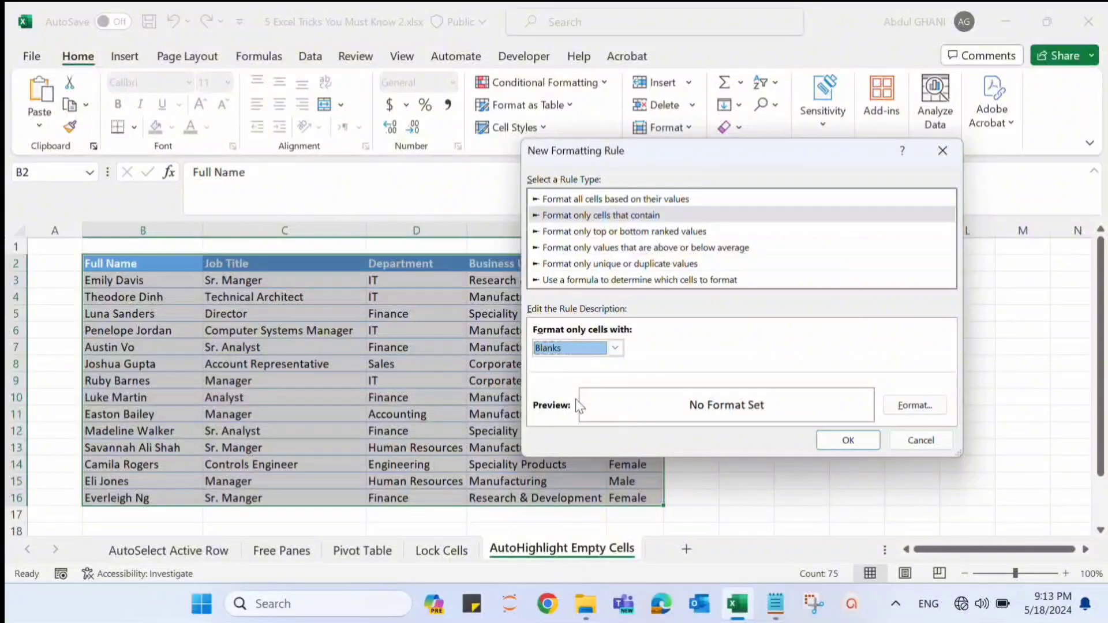
# - Give the blank-cell rule a solid red fill and apply it to the table
pyautogui.click(915, 405)
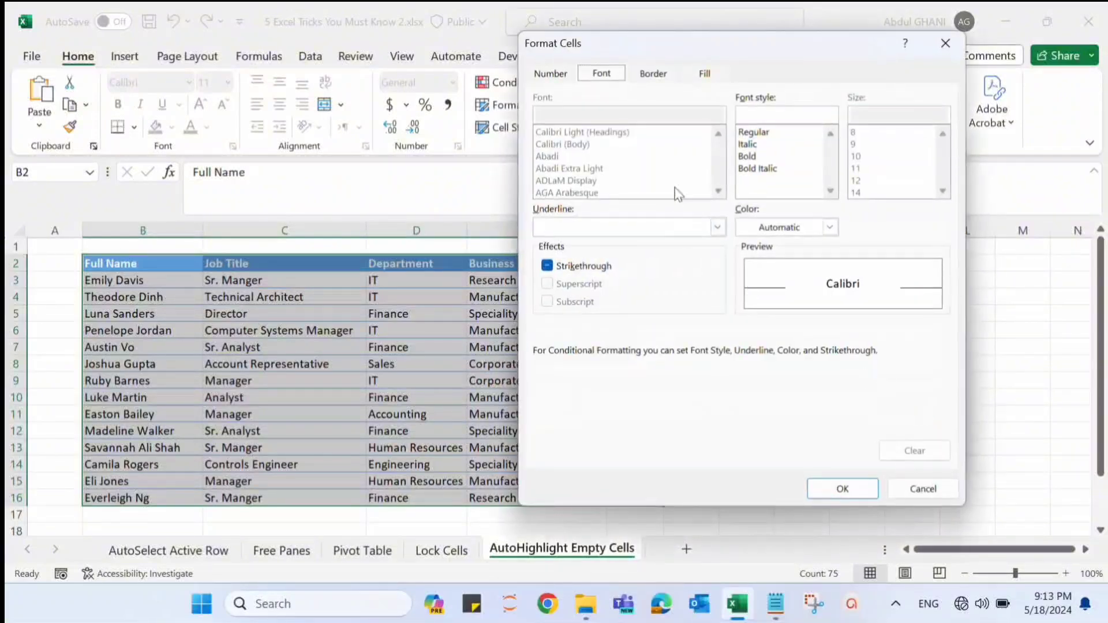
pyautogui.click(694, 79)
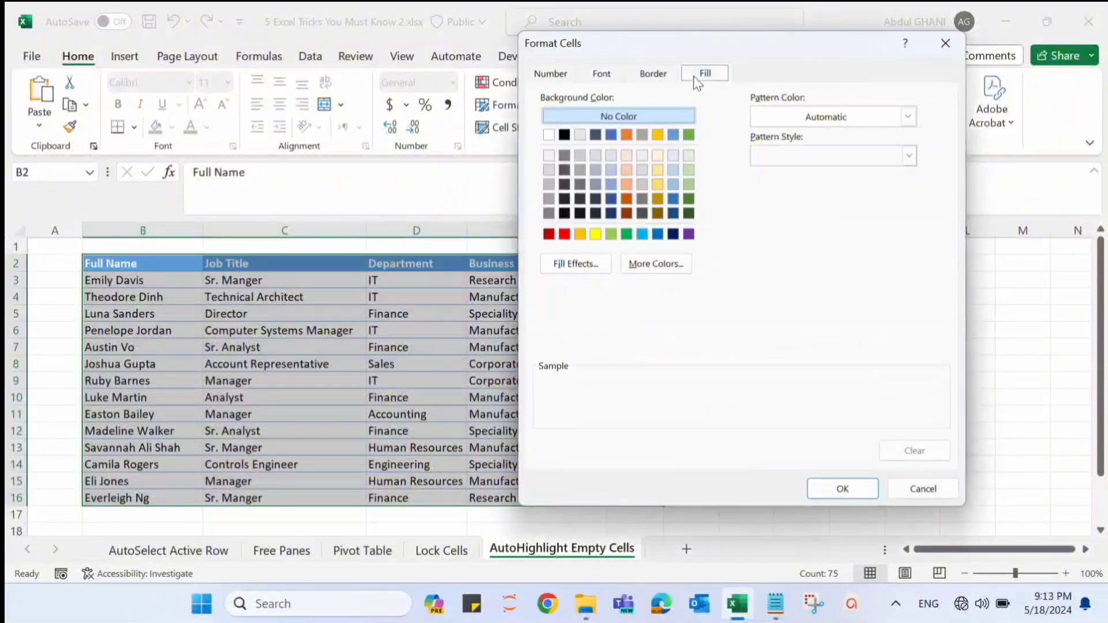
pyautogui.click(564, 234)
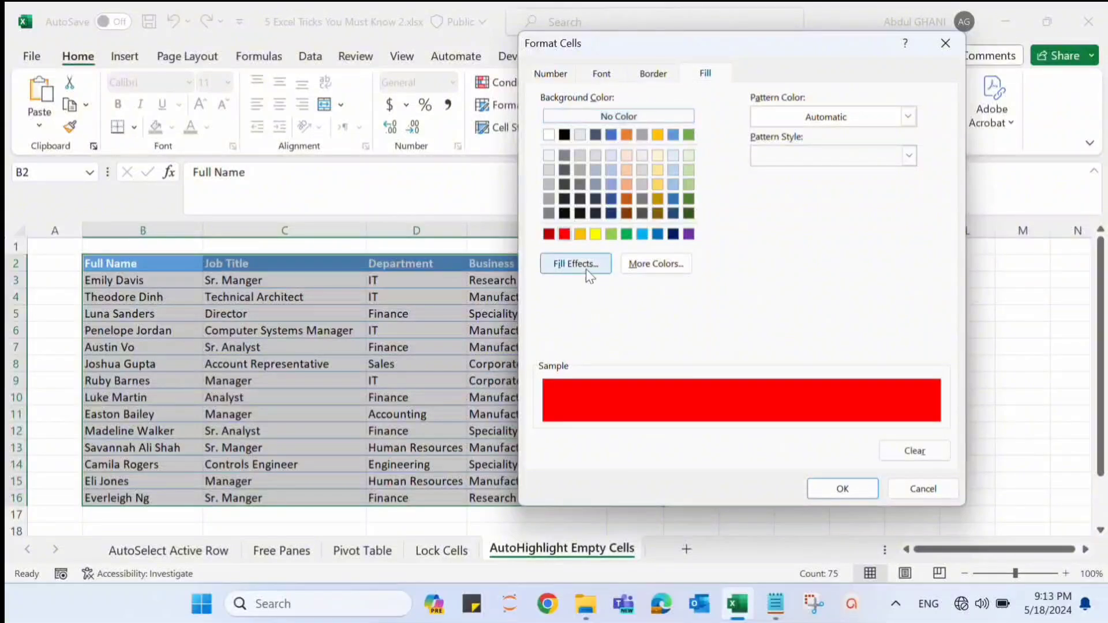
pyautogui.click(850, 488)
pyautogui.click(841, 441)
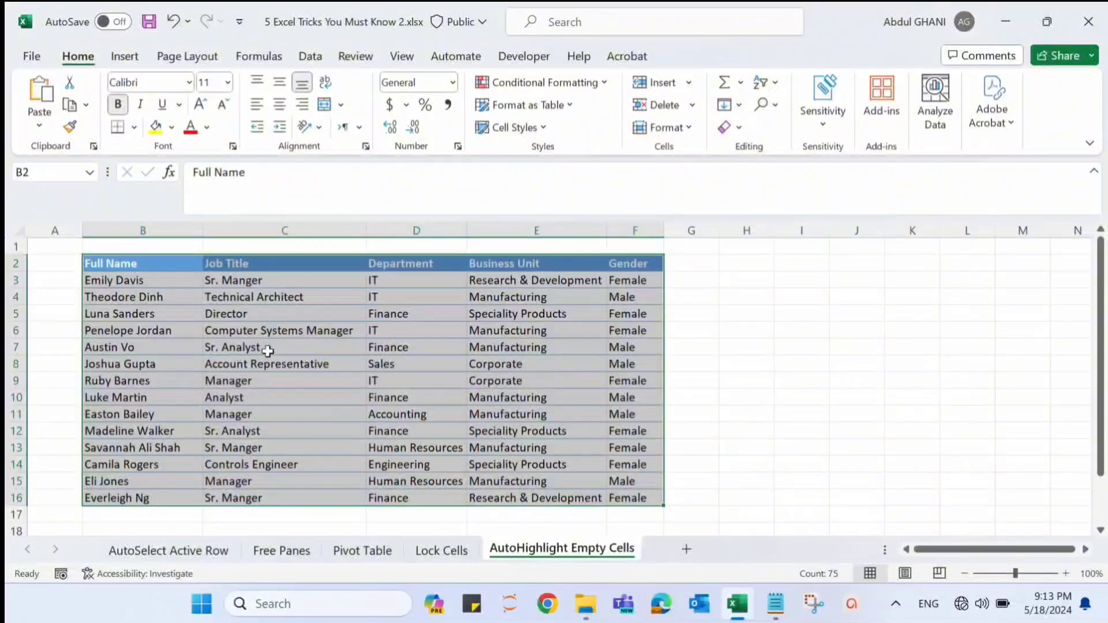
# - Clear the contents of cells D6 and B10 to test the blank-cell highlighting
pyautogui.click(380, 332)
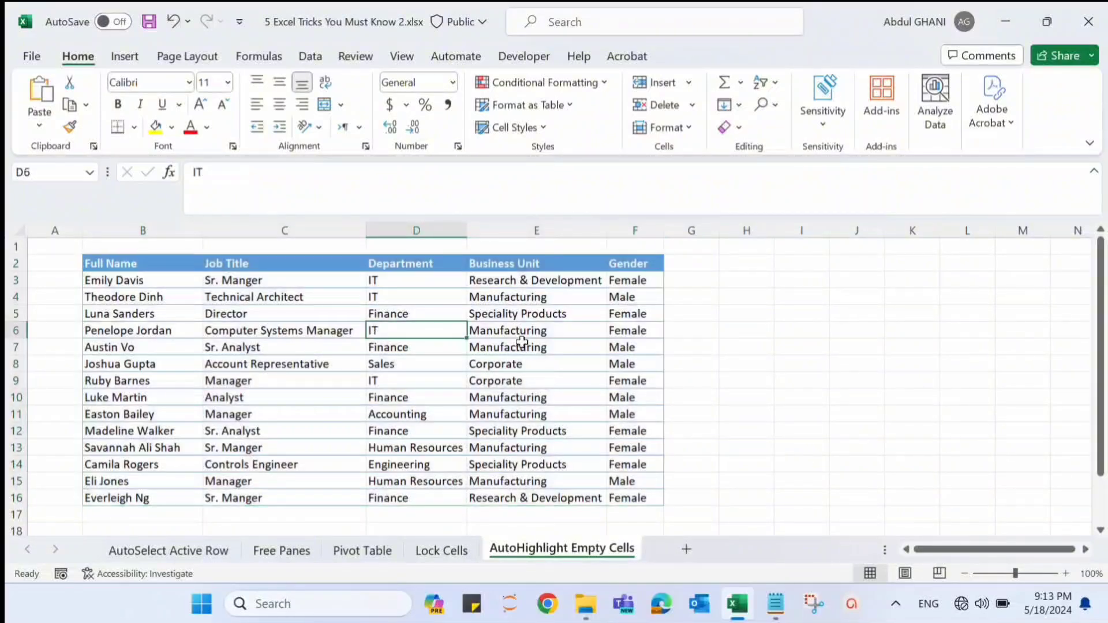
pyautogui.press('Delete')
pyautogui.press('Return')
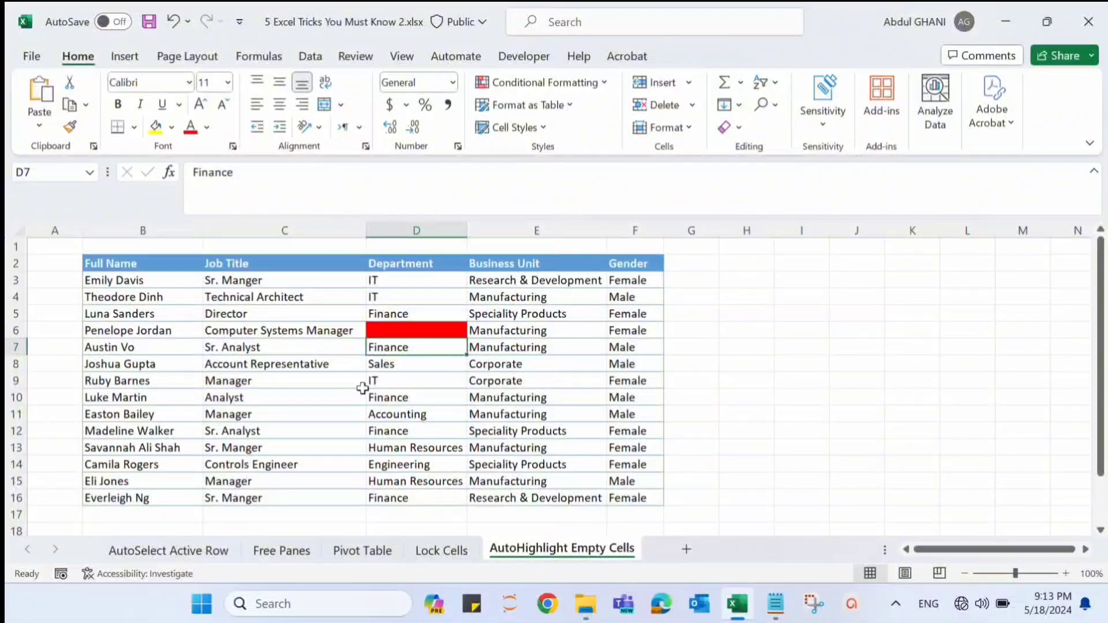
pyautogui.click(162, 395)
pyautogui.press('Delete')
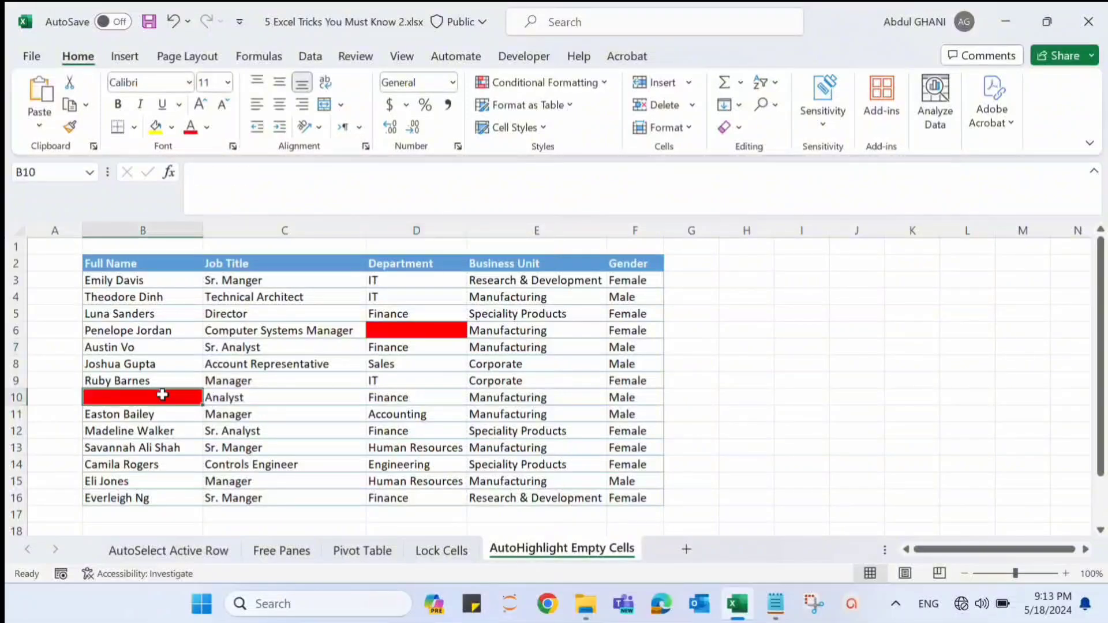